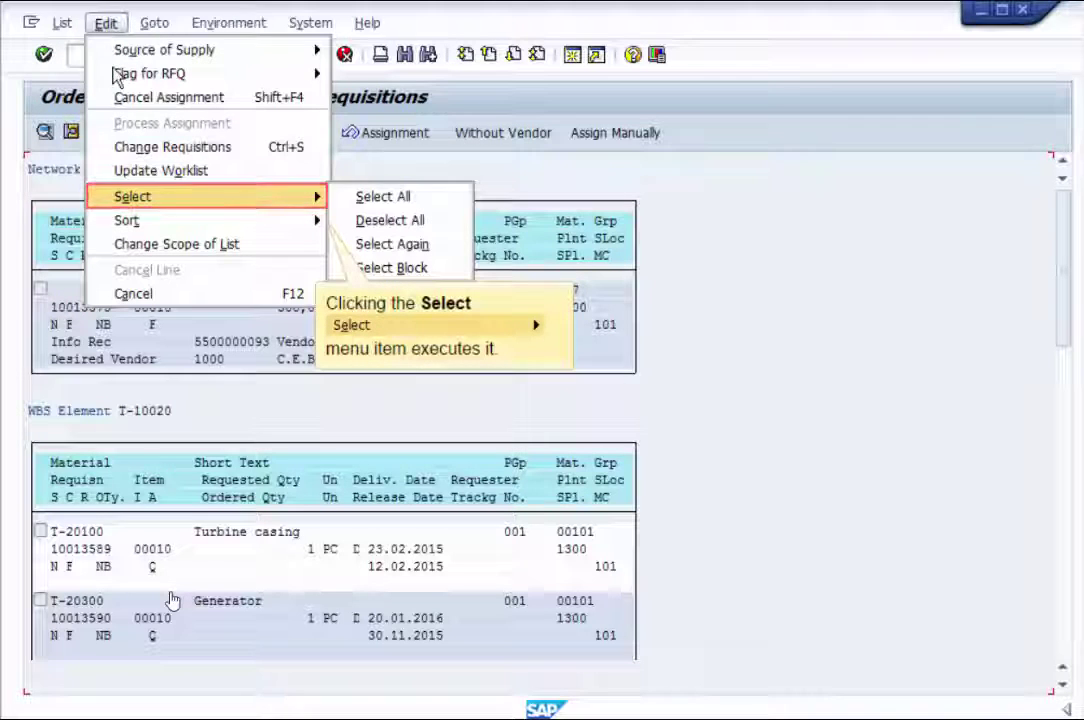
left_click(155, 194)
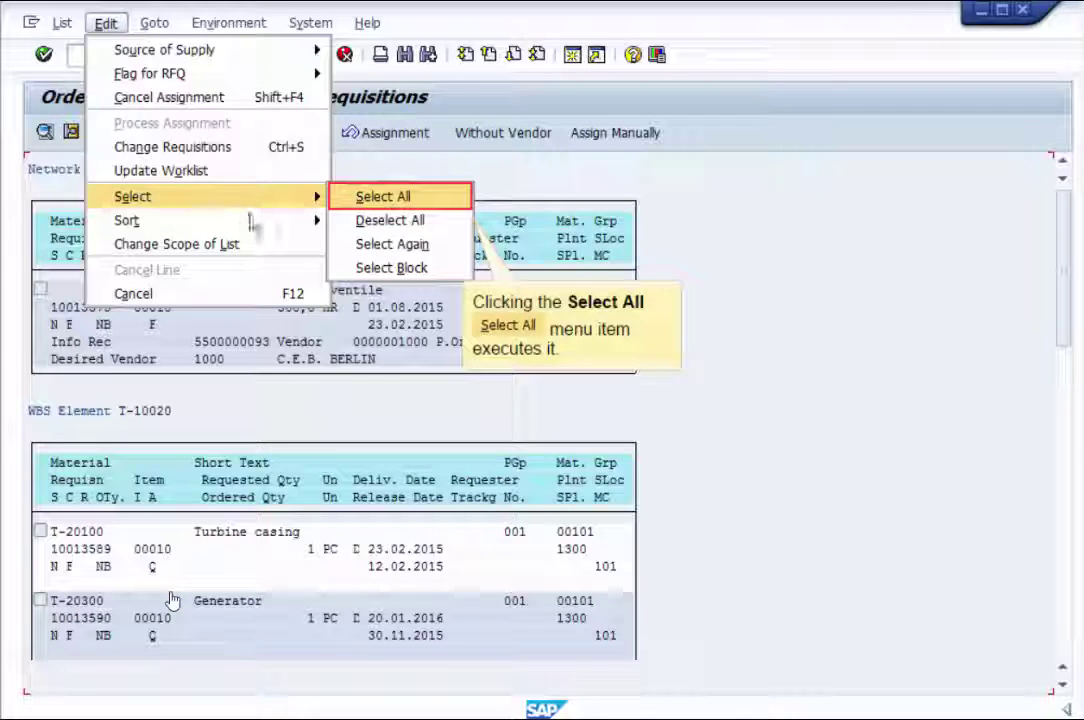
left_click(383, 197)
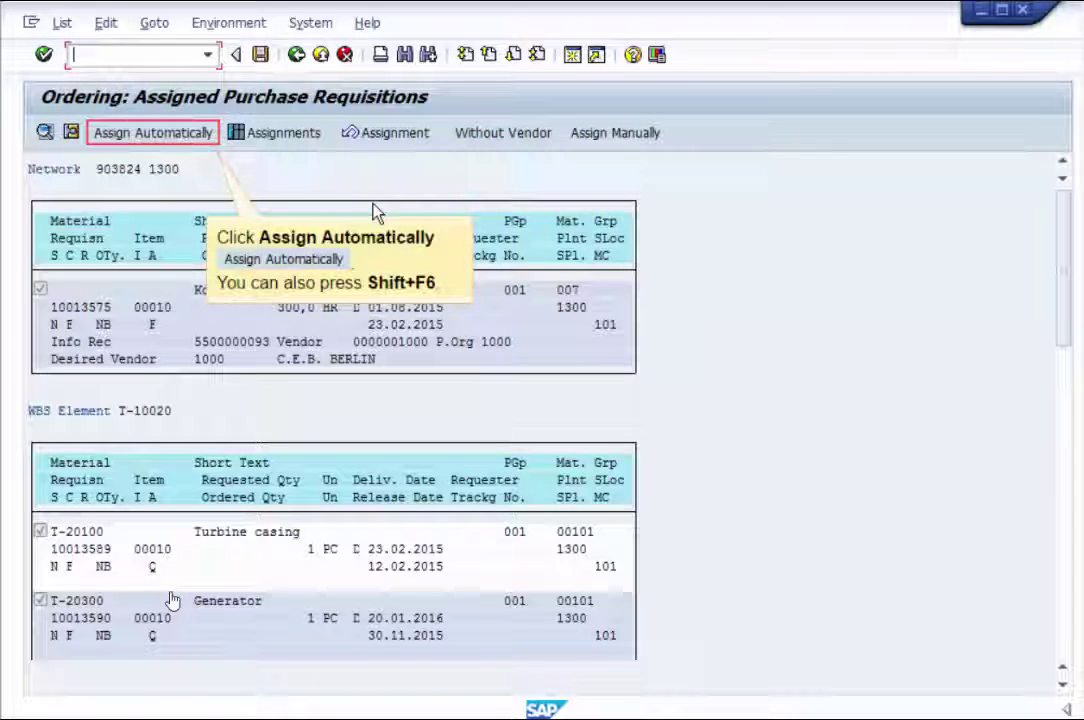
left_click(134, 140)
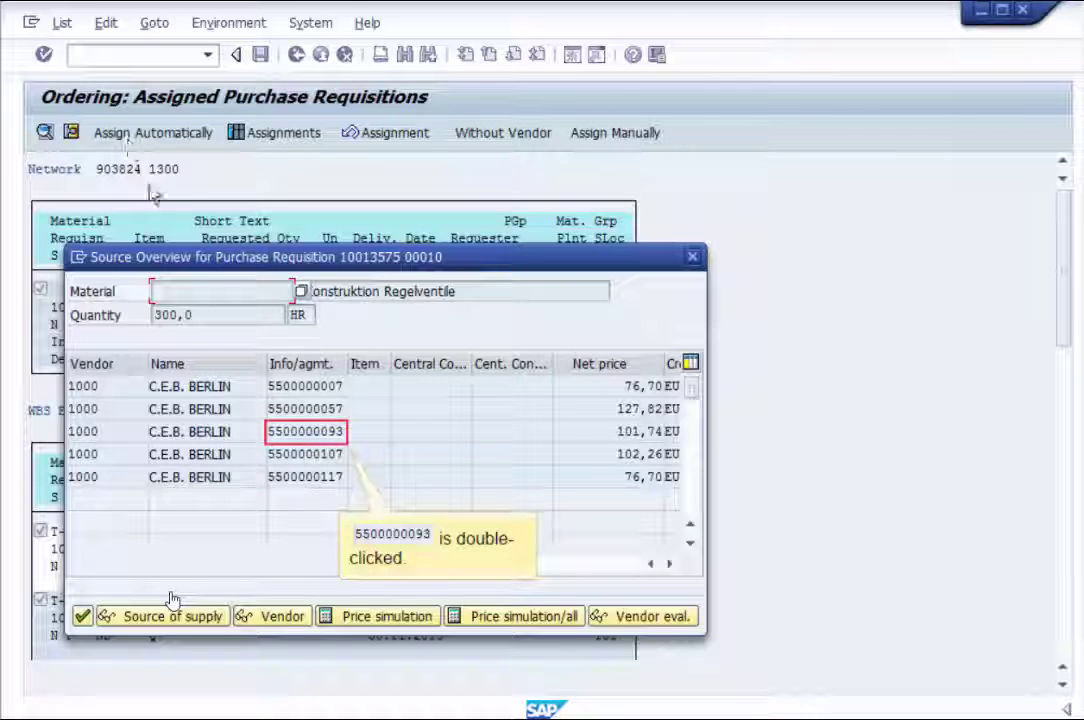
double_click(300, 433)
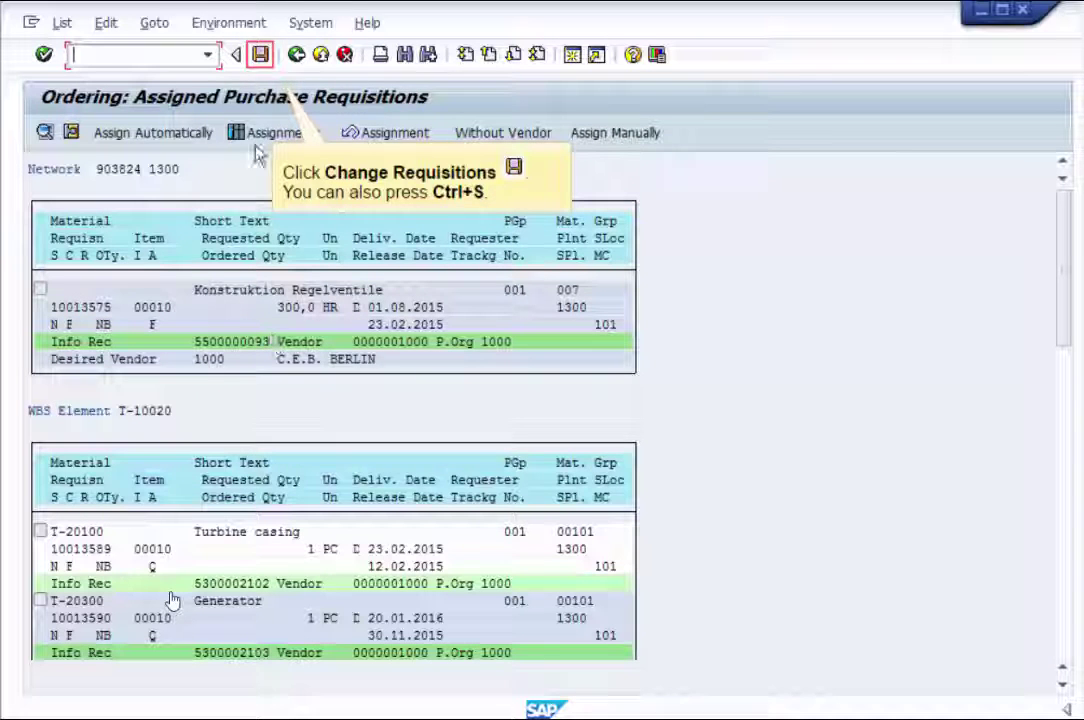
left_click(260, 55)
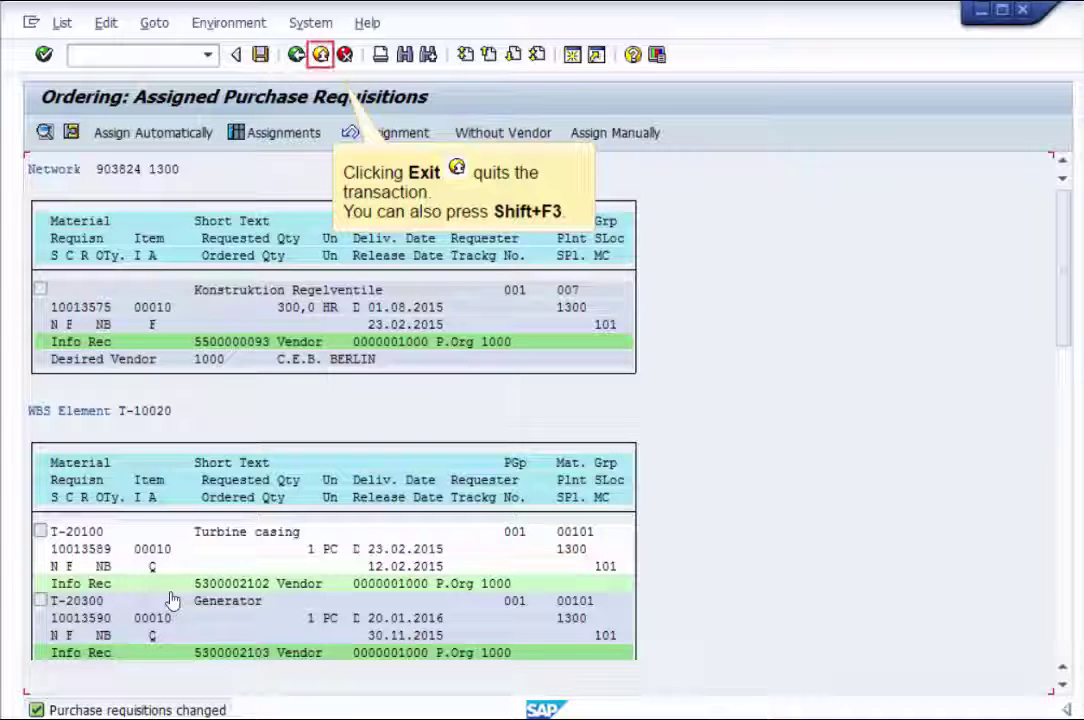
Exit the project's purchase requisition list and its selection screen, and collapse the SAP menu tree to its top level.
left_click(318, 63)
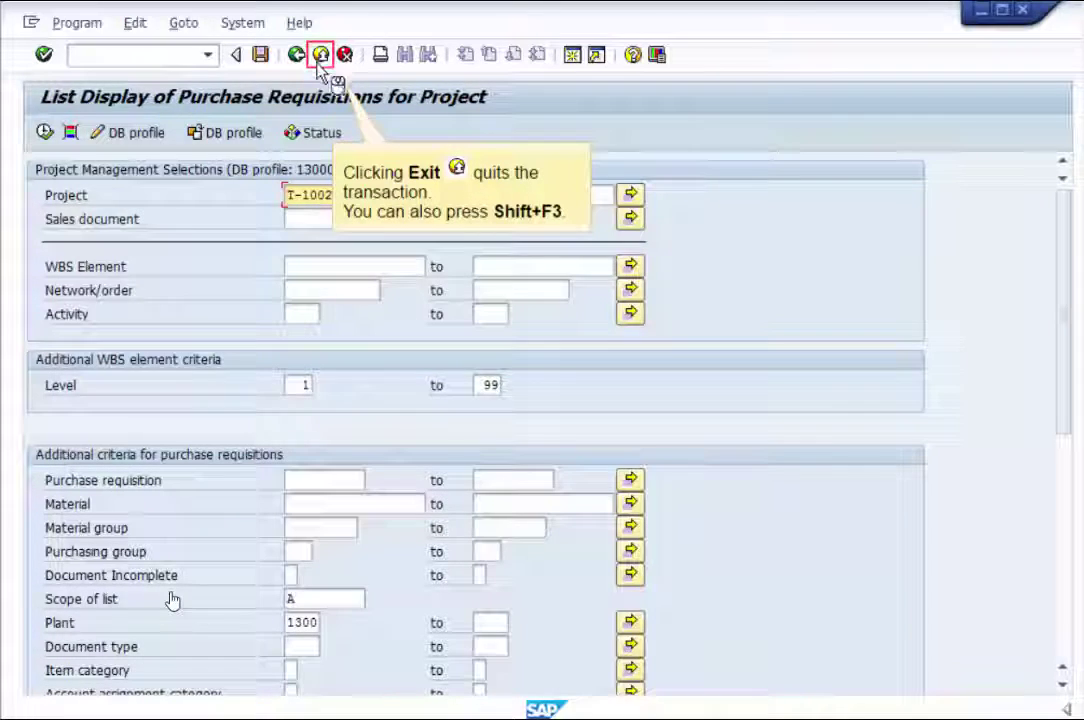
left_click(320, 55)
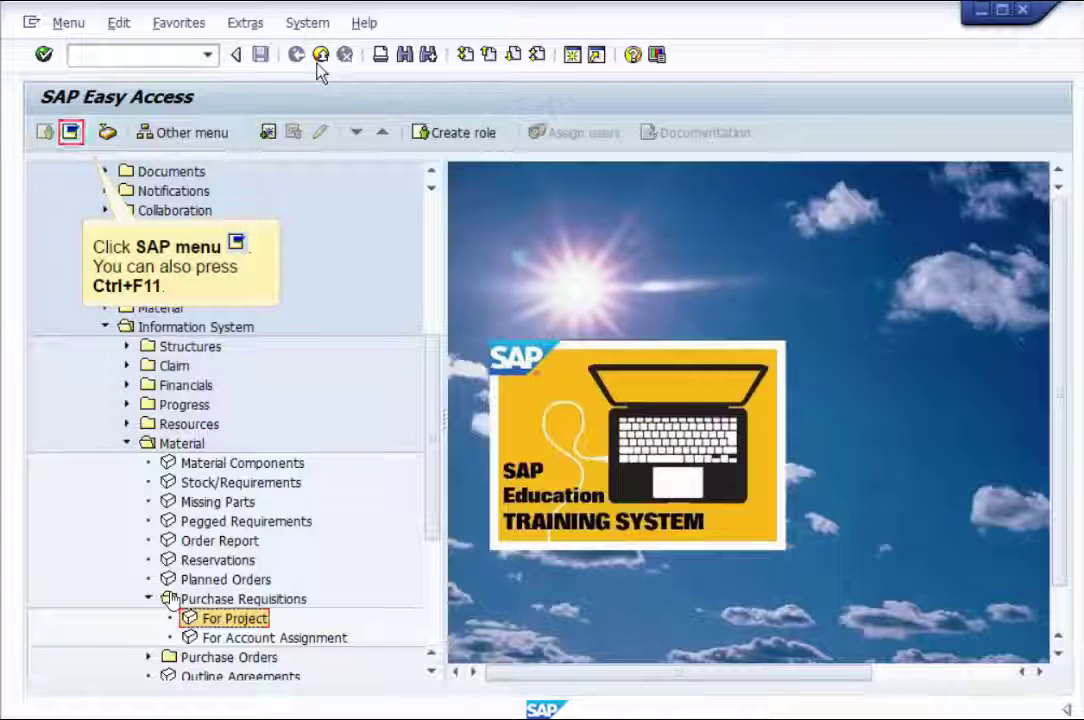
left_click(71, 133)
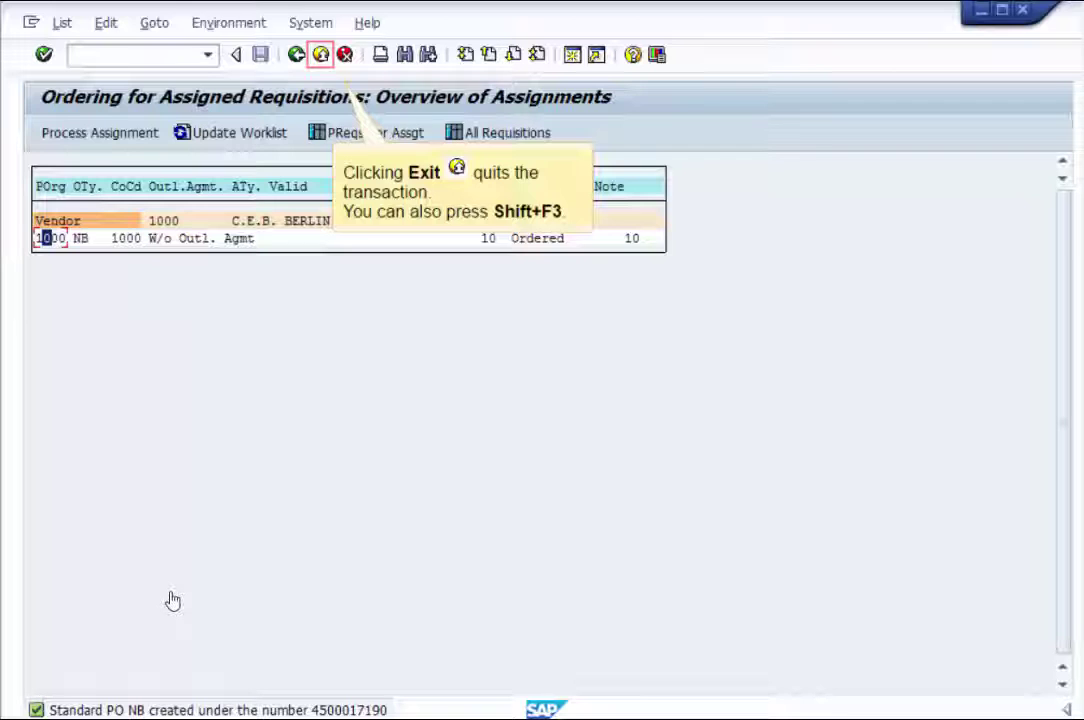
Exit the overview of assignments and the ordering selection screen, and reset the SAP menu to its top level.
left_click(318, 62)
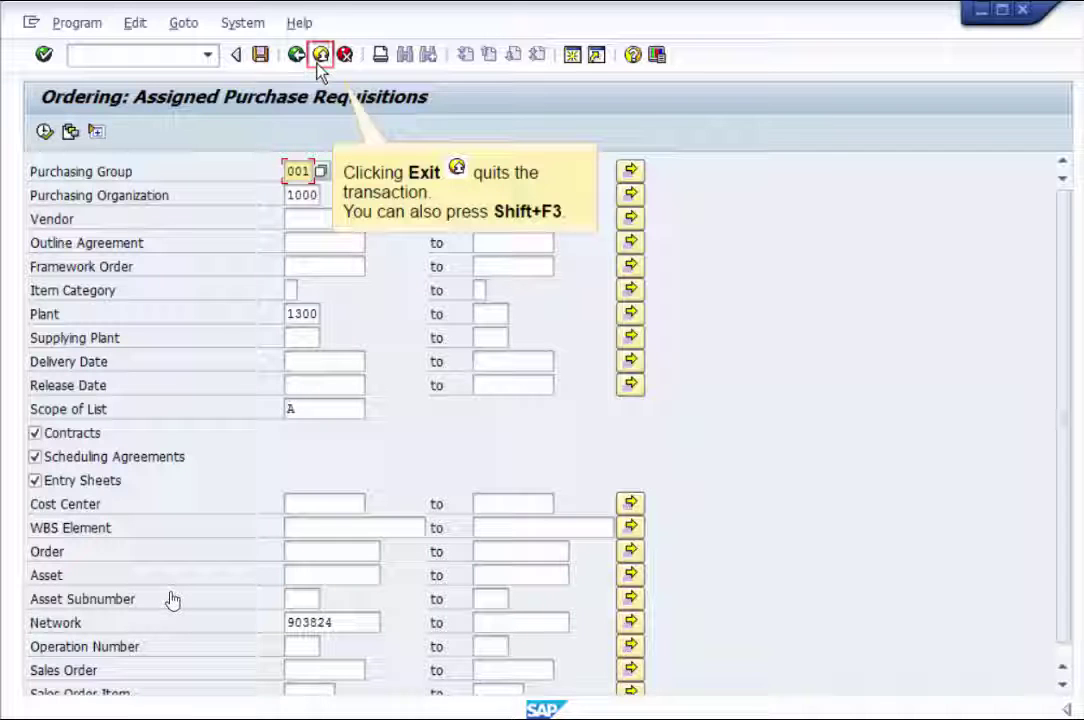
left_click(319, 60)
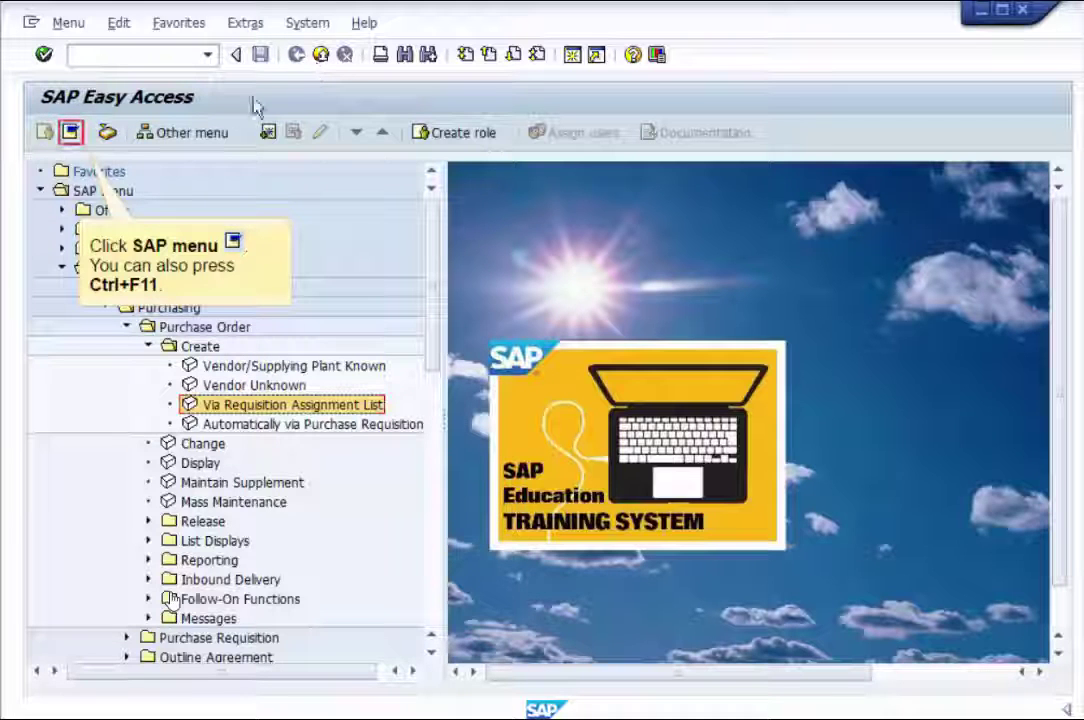
left_click(70, 132)
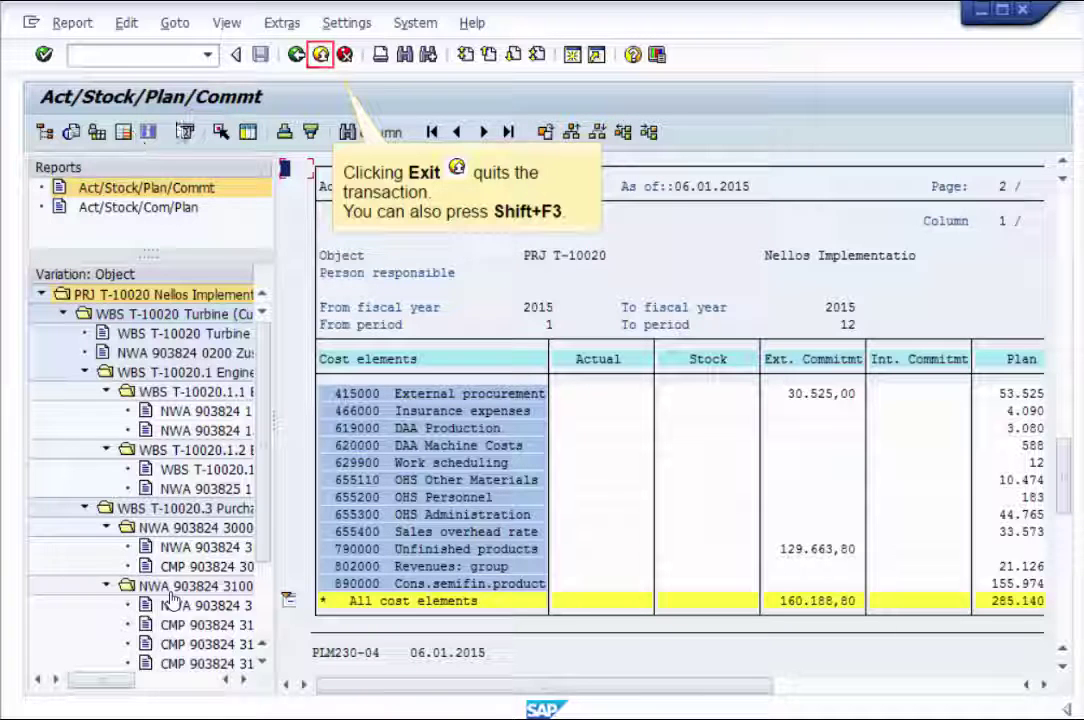
Exit the Act/Stock/Plan/Commt report, confirming the exit, and leave its selection screen and the report group screen.
left_click(320, 56)
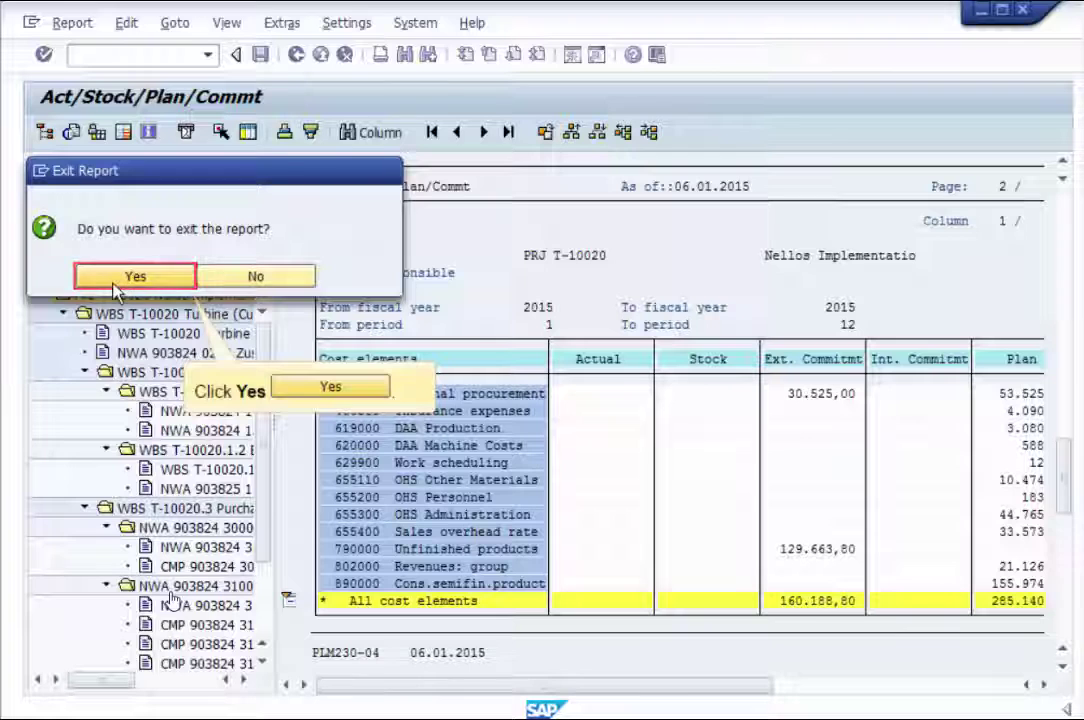
left_click(118, 285)
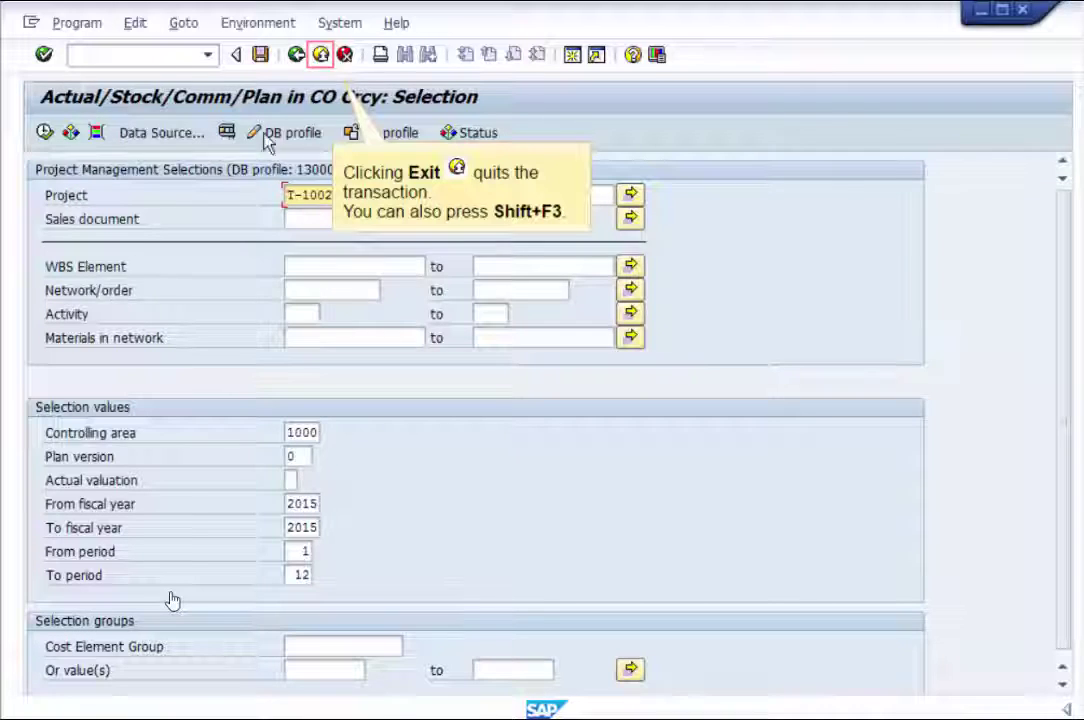
key("shift+F3")
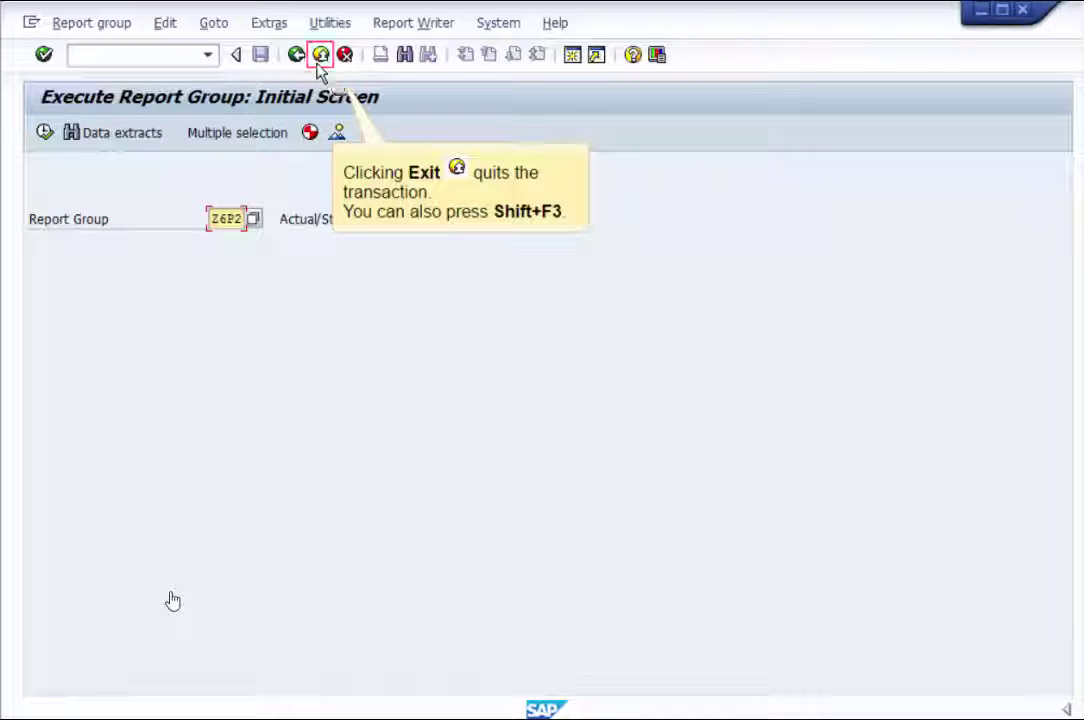
left_click(319, 58)
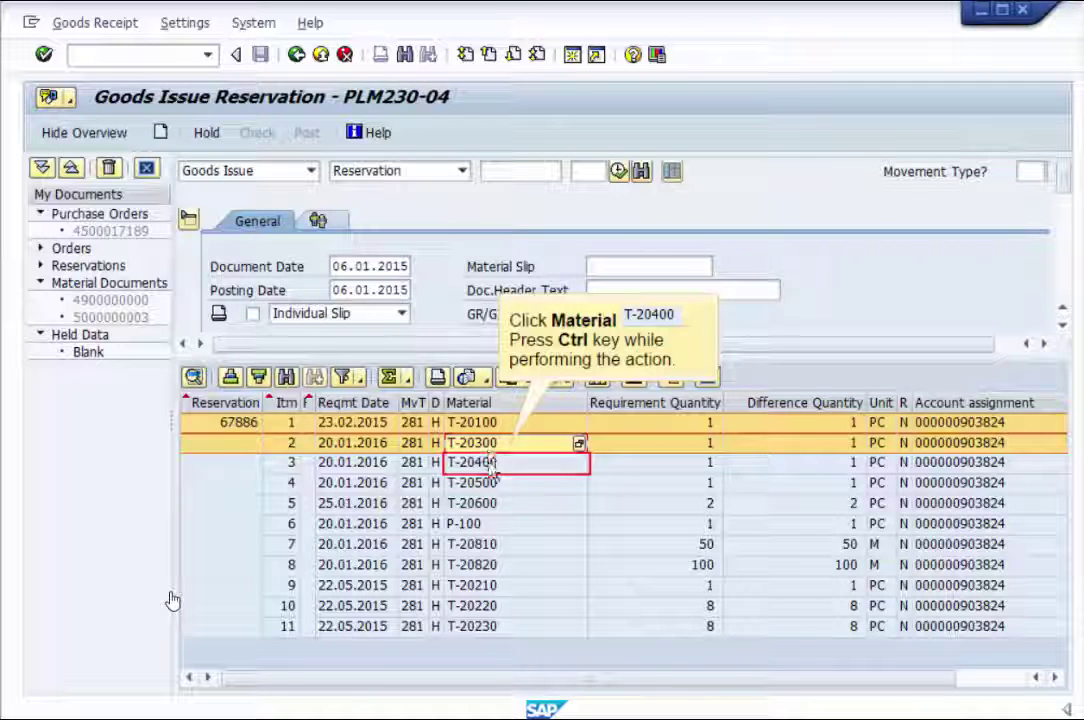
Add reservation items T-20400, T-20500, T-20810, T-20820, T-20210, T-20220 and T-20230 to the selection, and adopt all selected items into the goods issue.
left_click(493, 464, "ctrl")
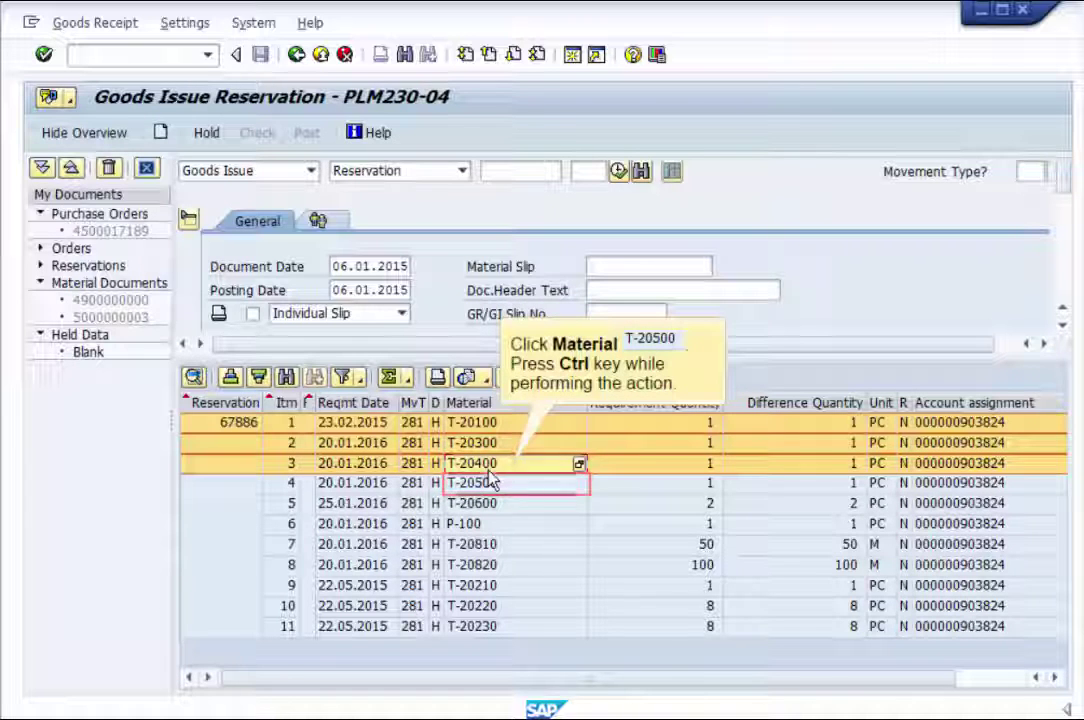
left_click(490, 483, "ctrl")
left_click(490, 545, "ctrl")
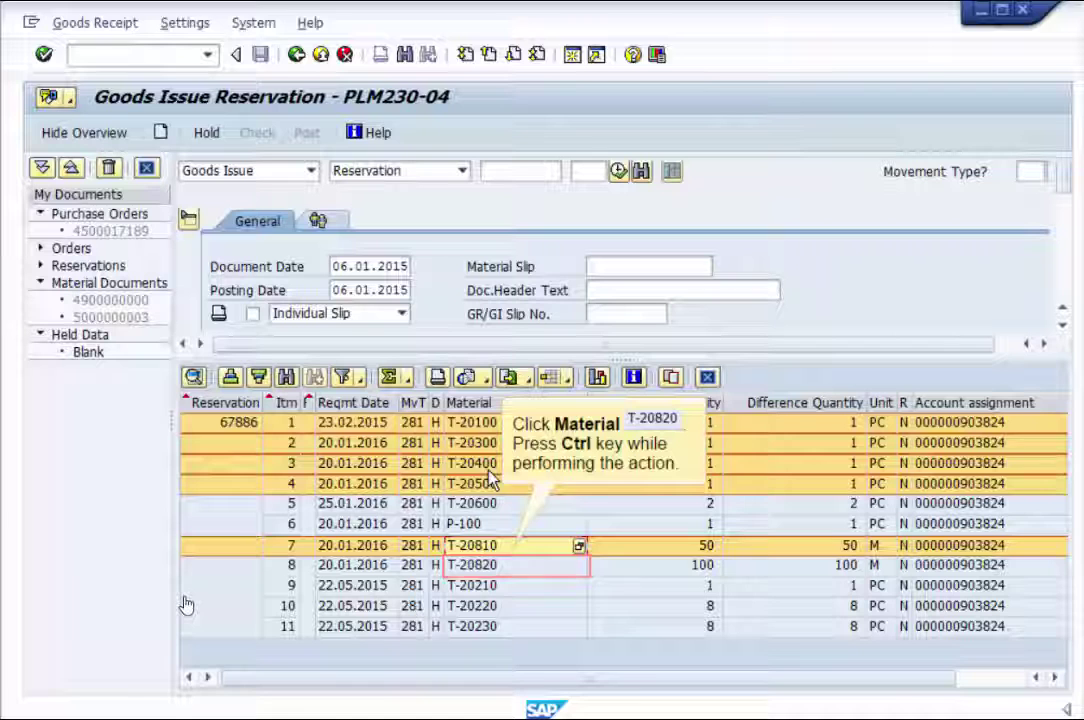
left_click(500, 565, "ctrl")
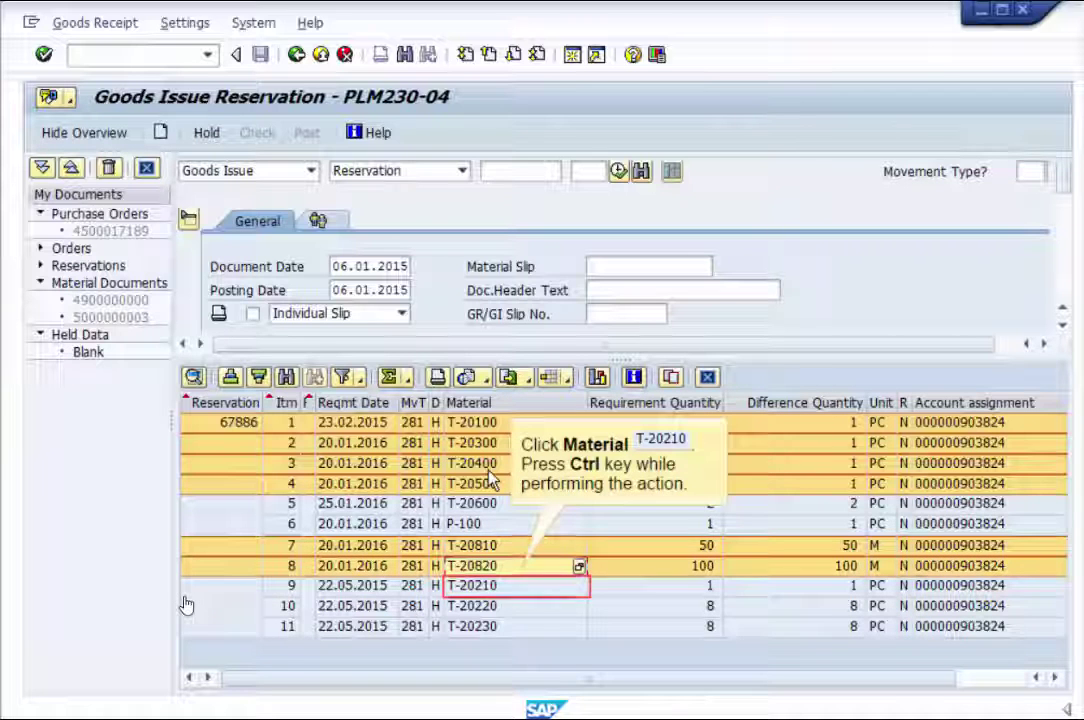
left_click(500, 585, "ctrl")
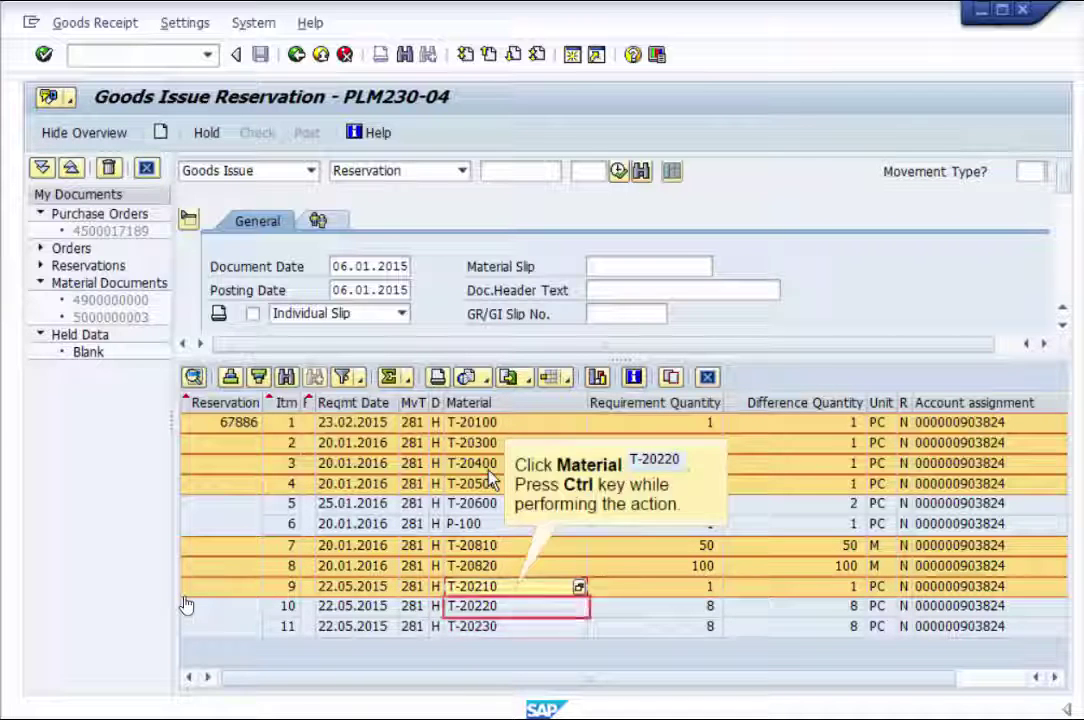
left_click(500, 605, "ctrl")
left_click(500, 626, "ctrl")
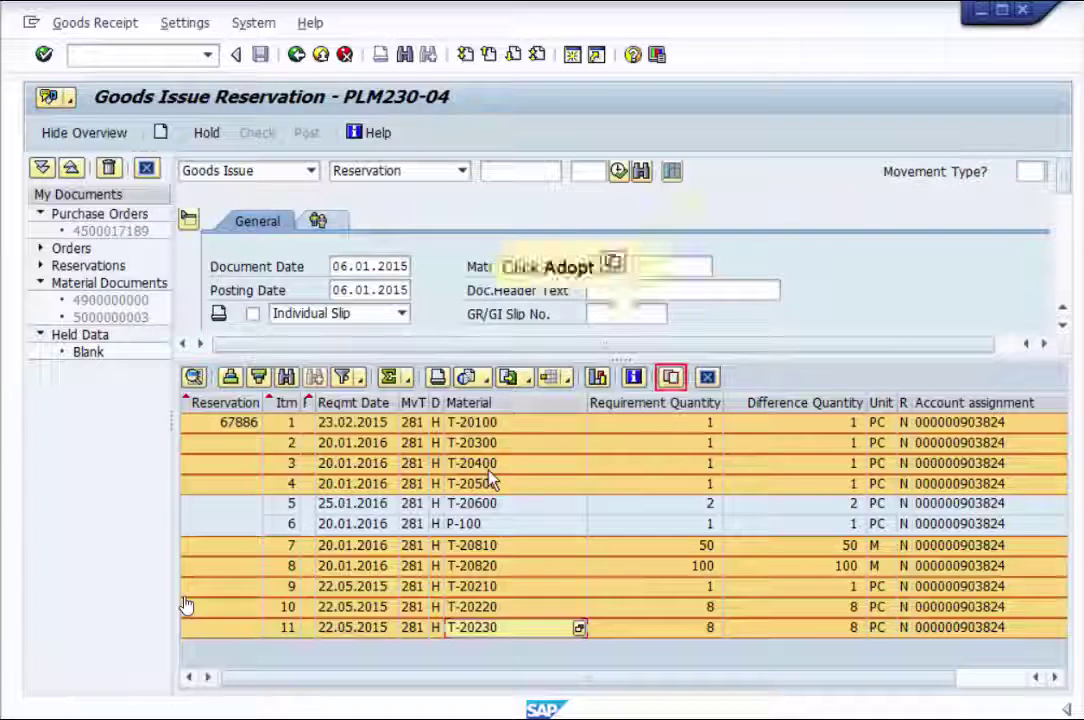
left_click(668, 382)
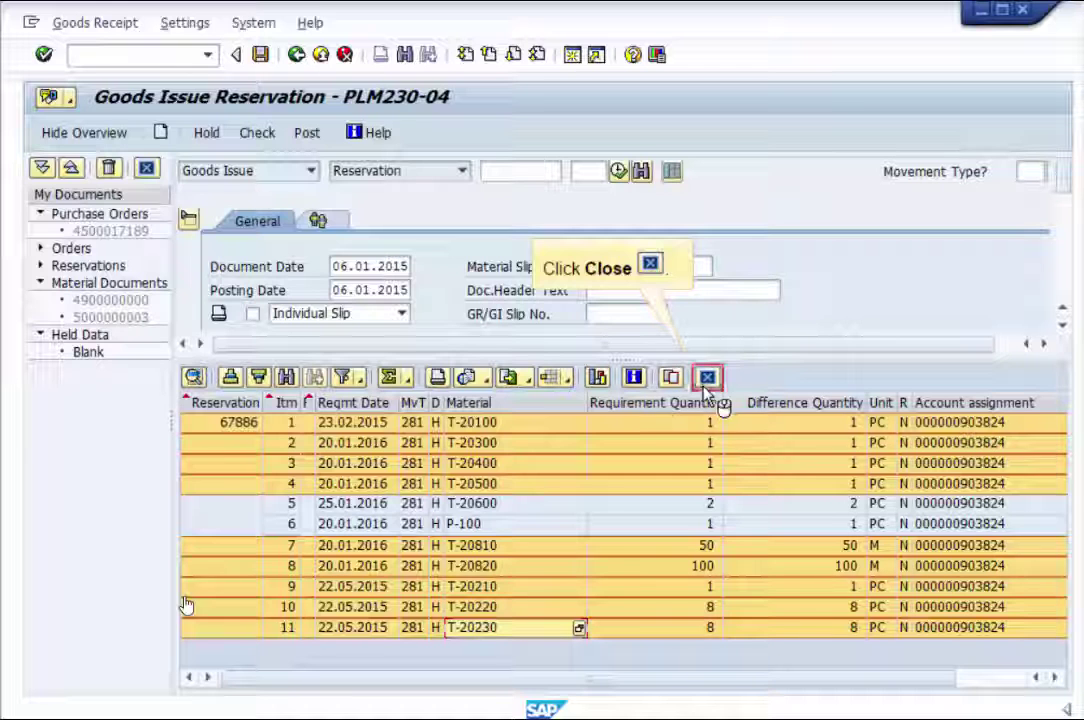
left_click(707, 377)
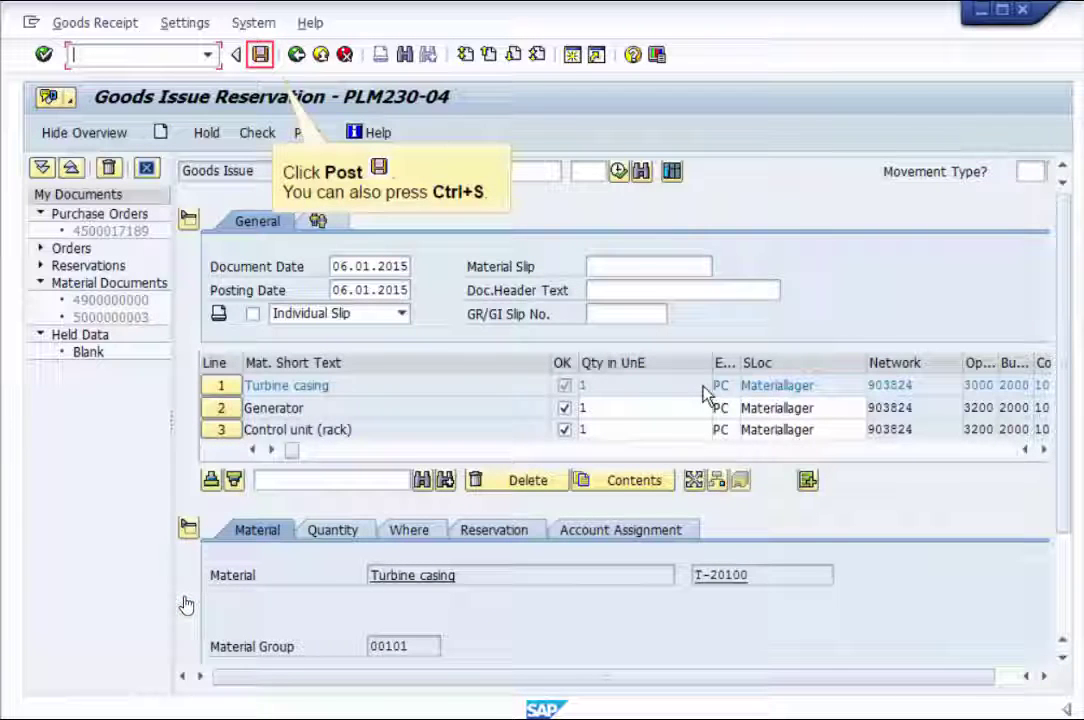
Post the goods issue for the reservation and exit the transaction.
left_click(260, 58)
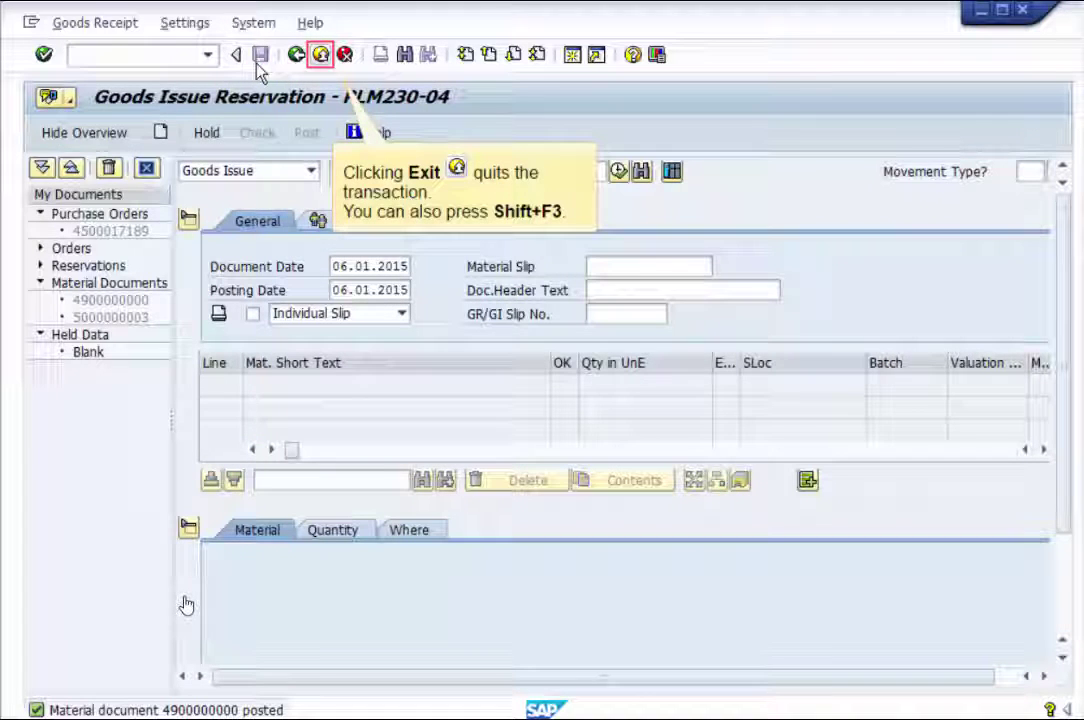
left_click(321, 57)
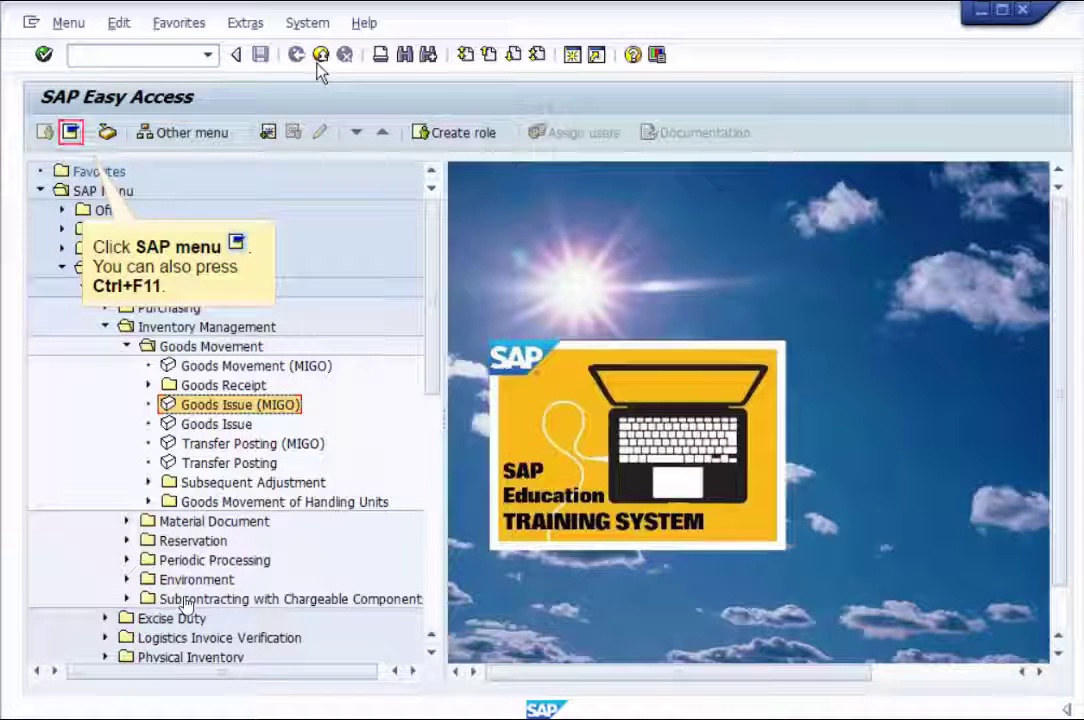
Reset the SAP menu tree and start the Cost Element Report transaction of the project information system.
left_click(70, 132)
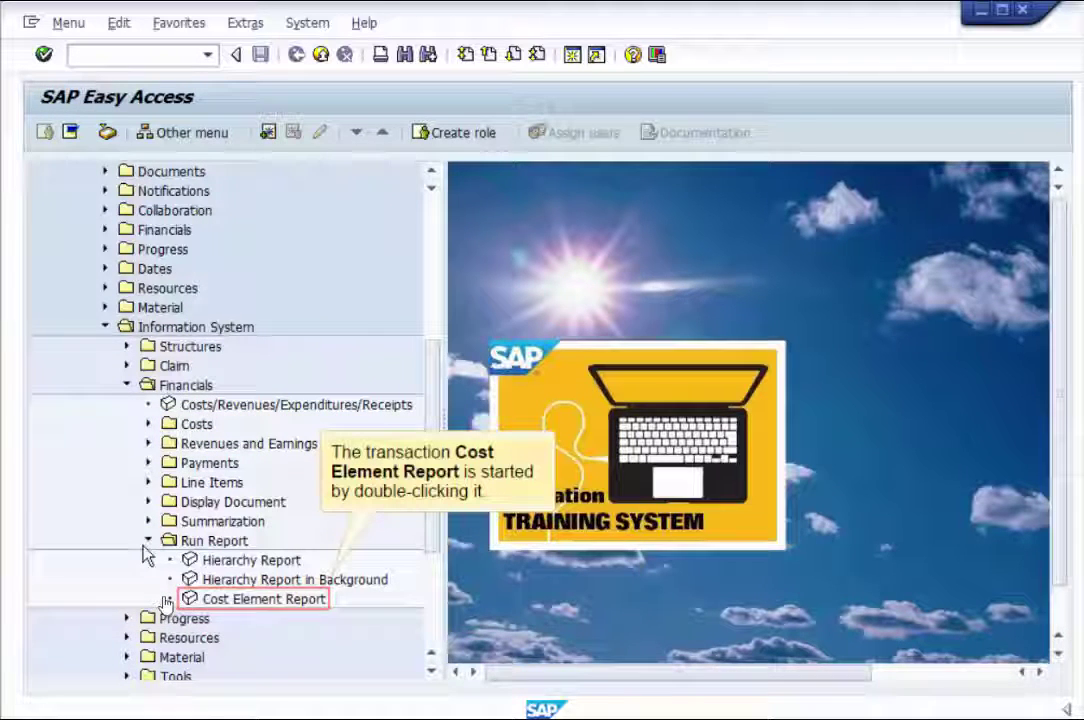
double_click(230, 600)
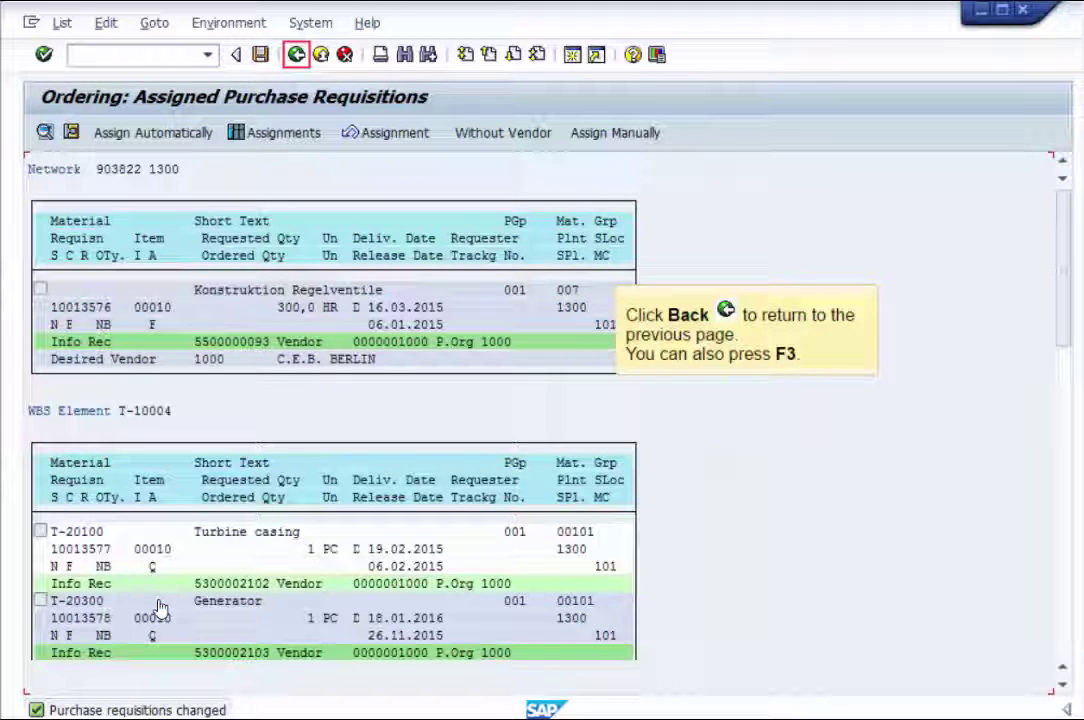
Go back from the assigned requisitions of project T-10004 to SAP Easy Access and collapse the menu tree.
key("F3")
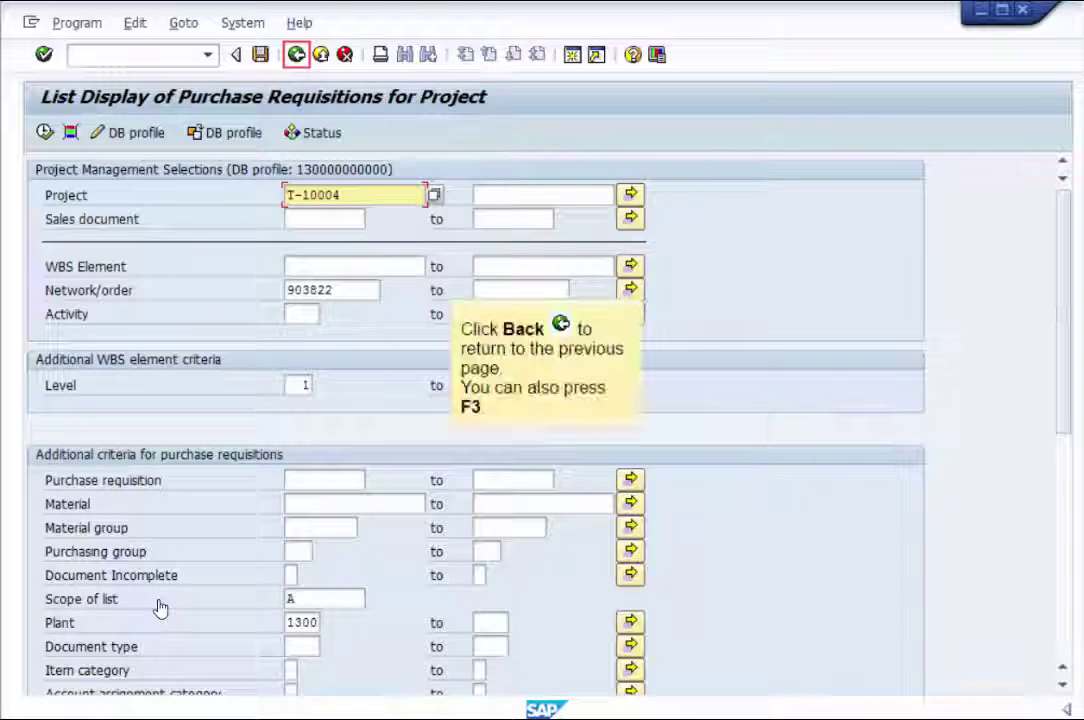
key("F3")
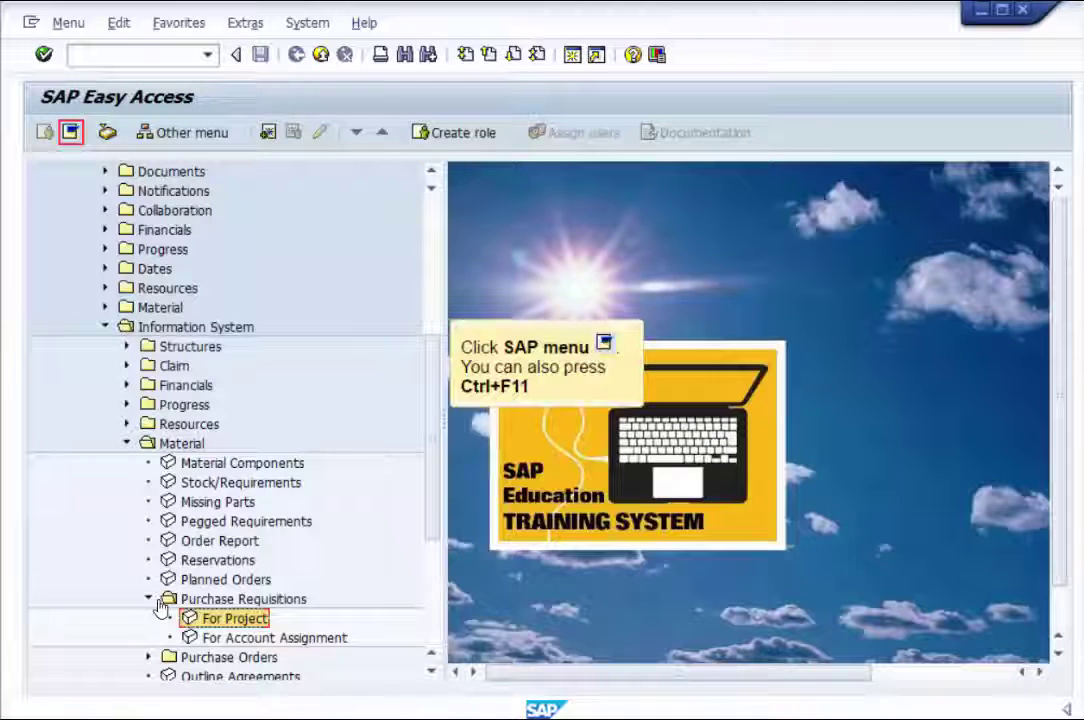
key("ctrl+F11")
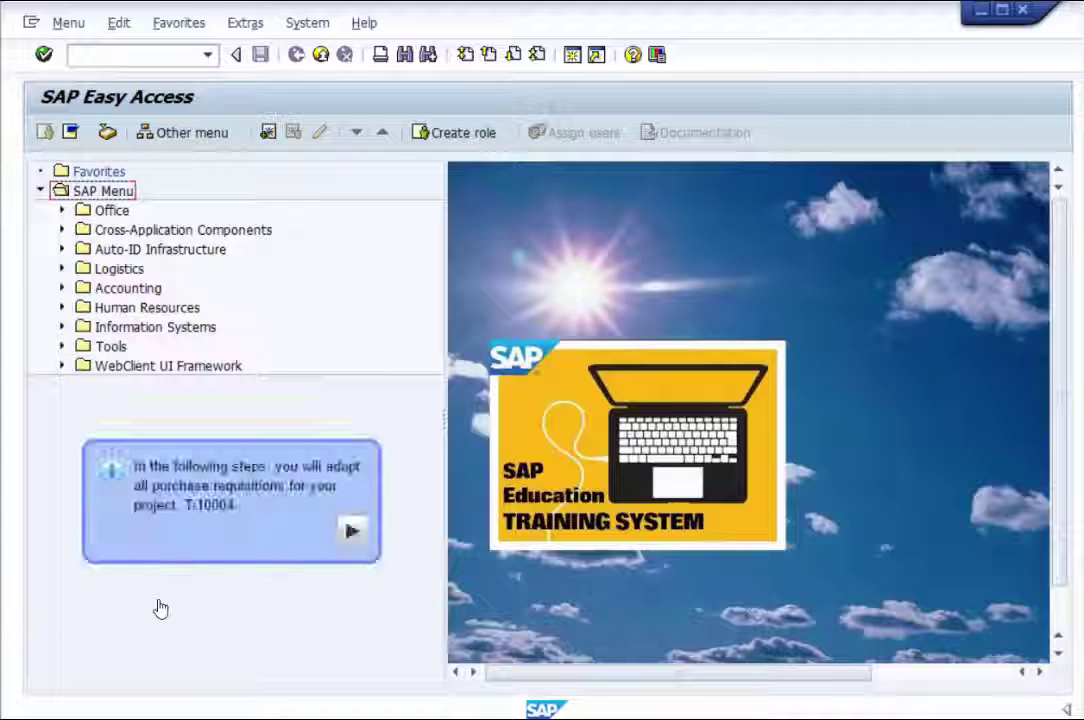
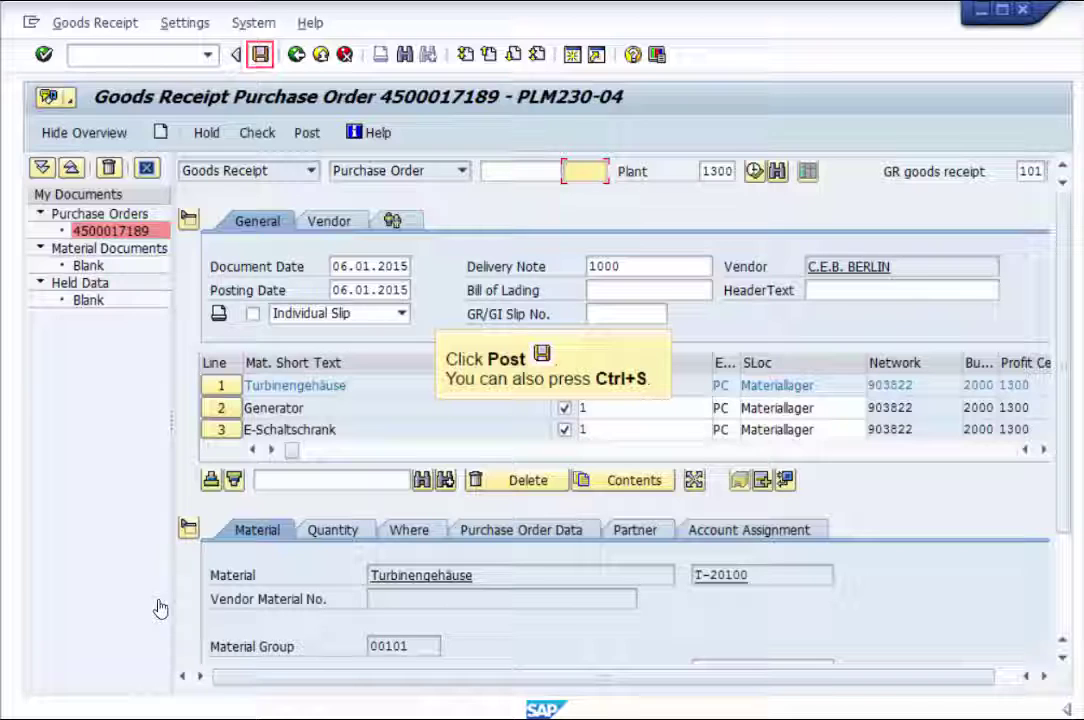
Post the goods receipt for the purchase order, exit the transaction and return to the SAP menu's top level.
key("ctrl+s")
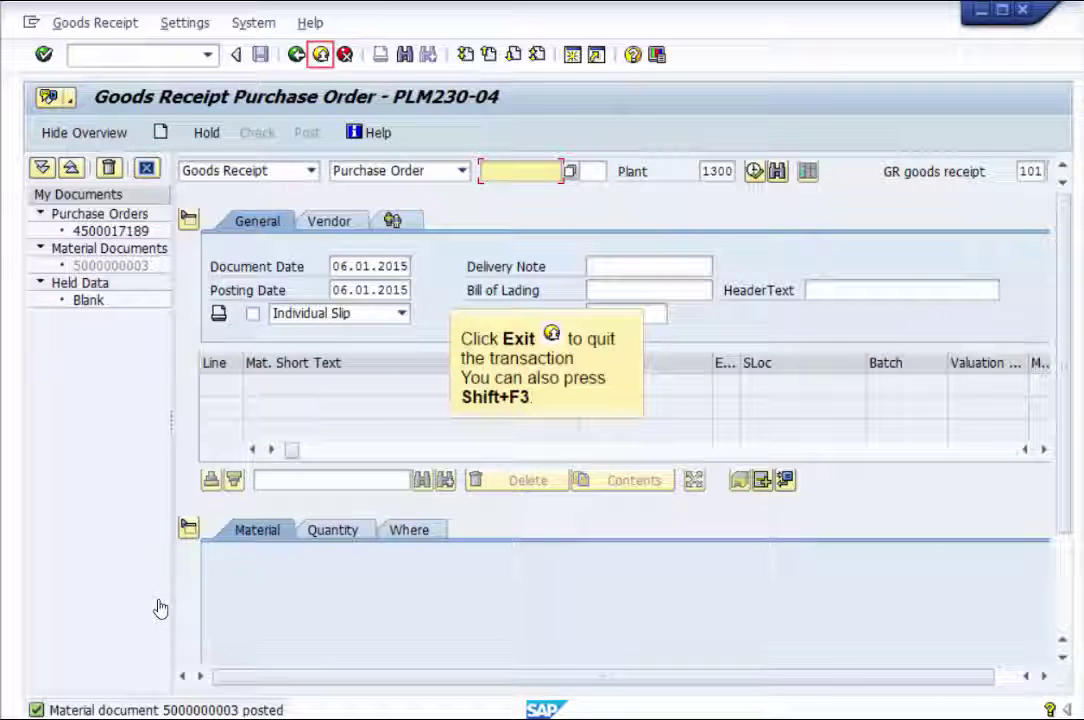
key("shift+F3")
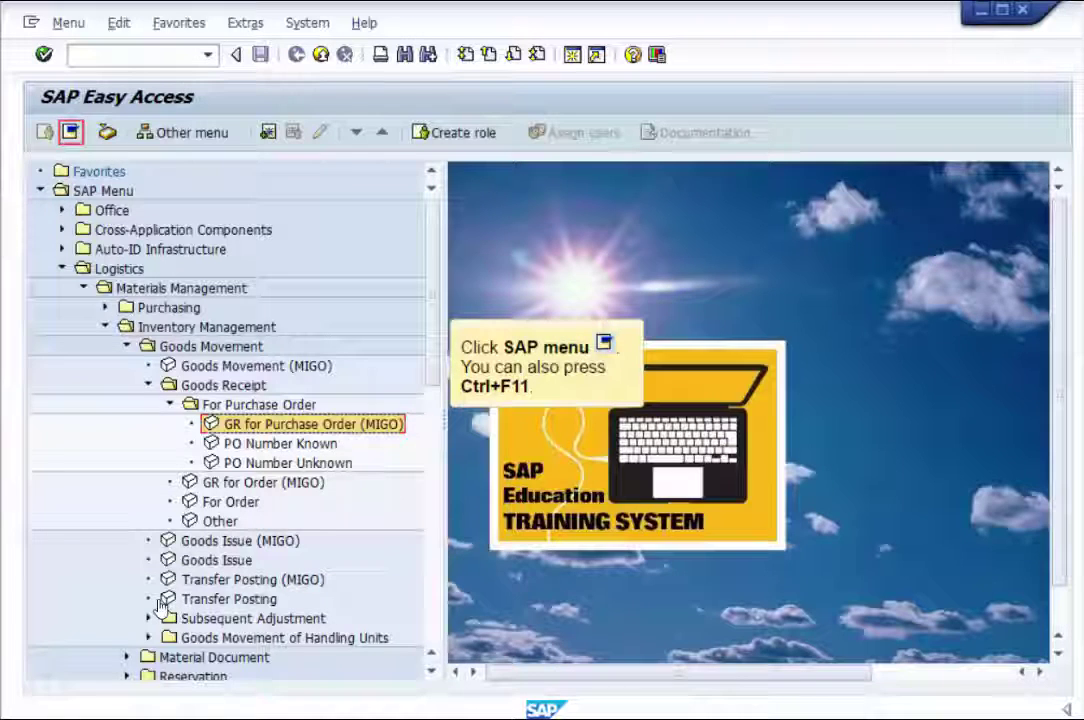
key("ctrl+F11")
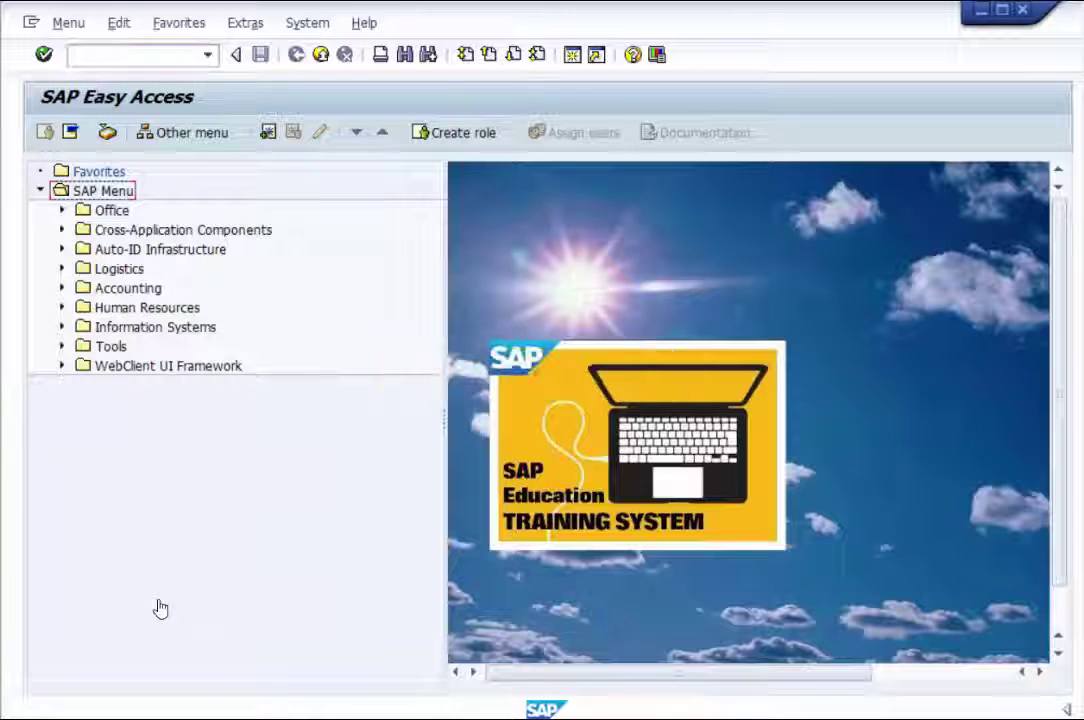
Start transaction GR55 for executing a report group.
type("GR55")
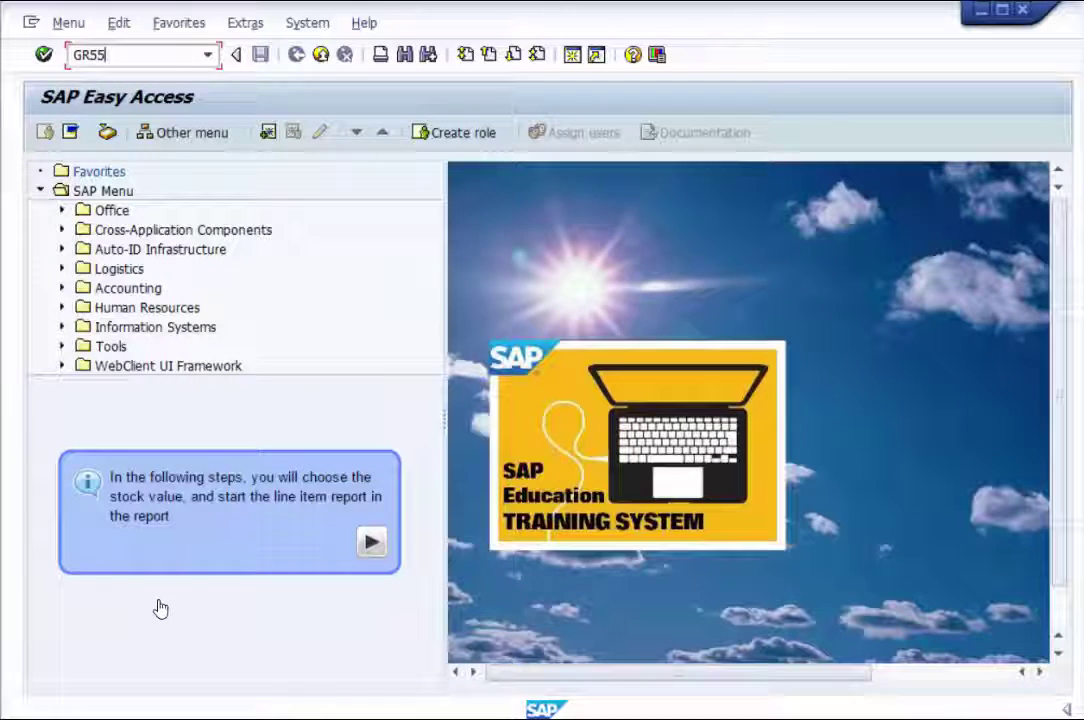
key("Return")
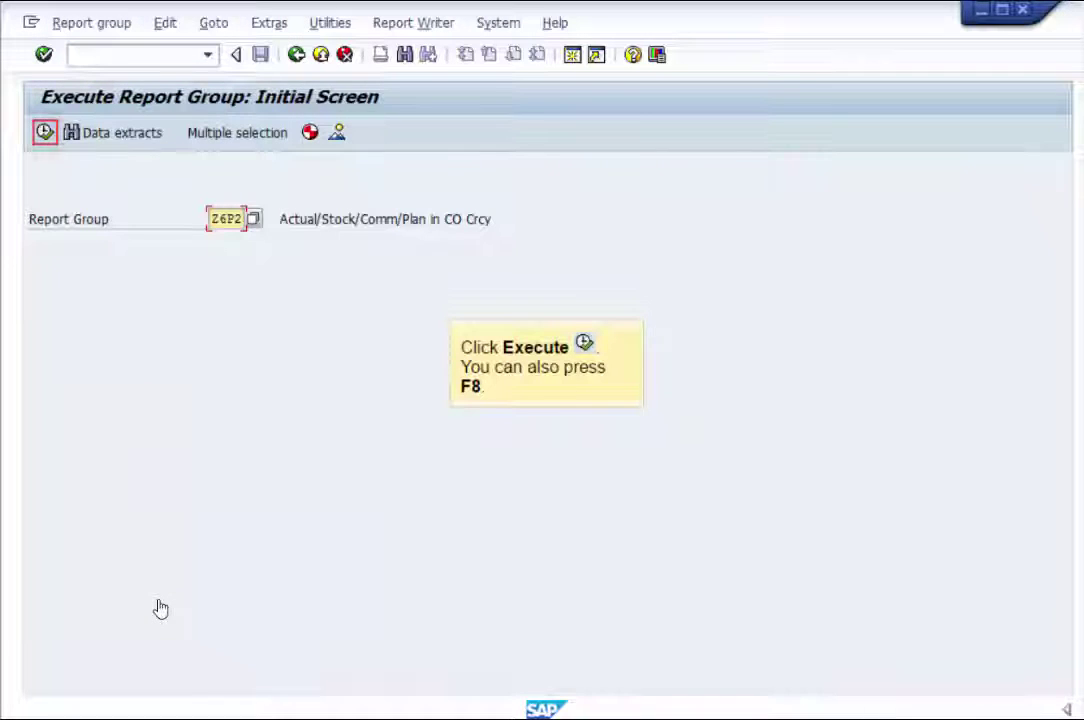
Run report group Z6P2 for project T-10004, call up the line items of the Unfinished products stock value, and exit the transaction.
key("F8")
key("F8")
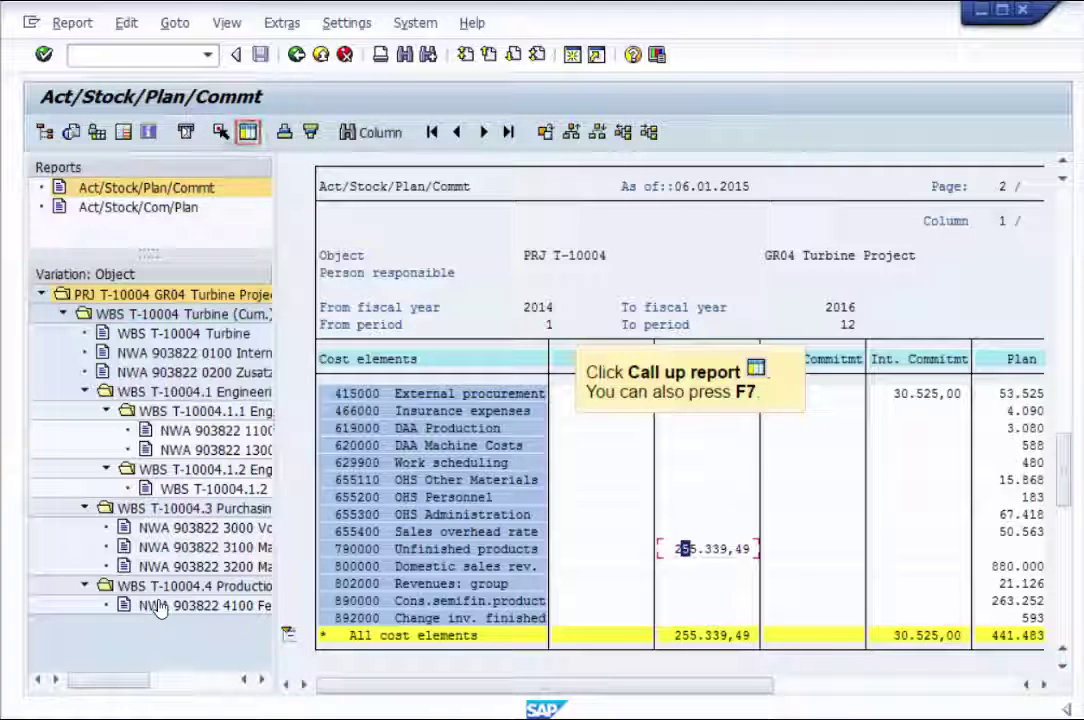
key("F7")
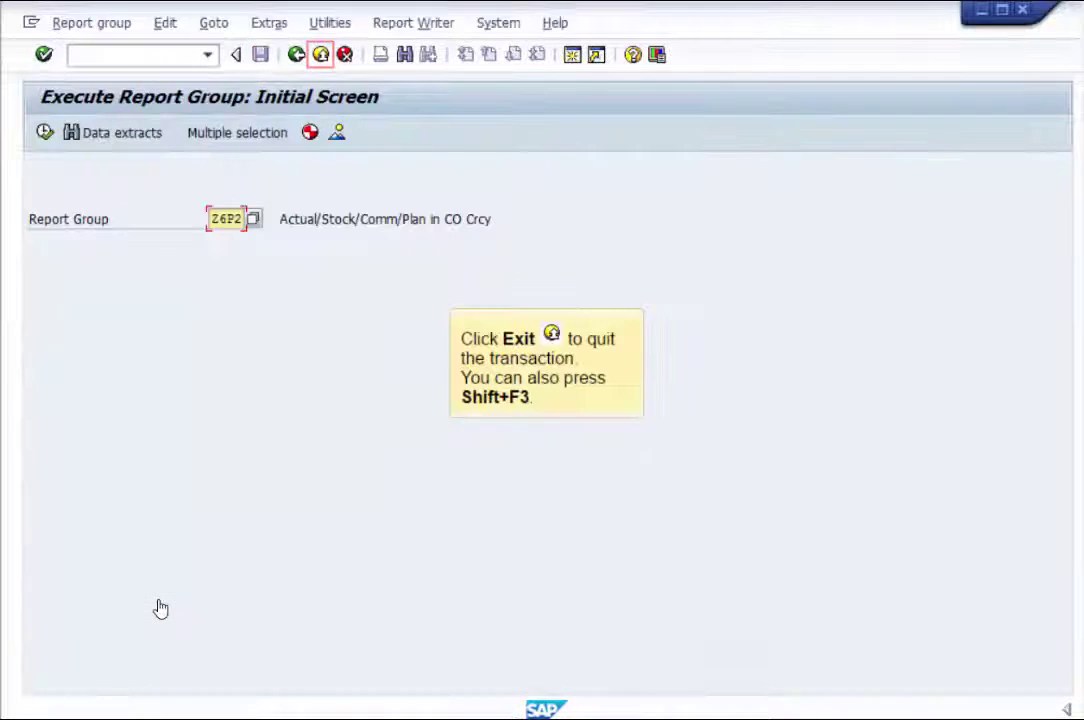
key("shift+F3")
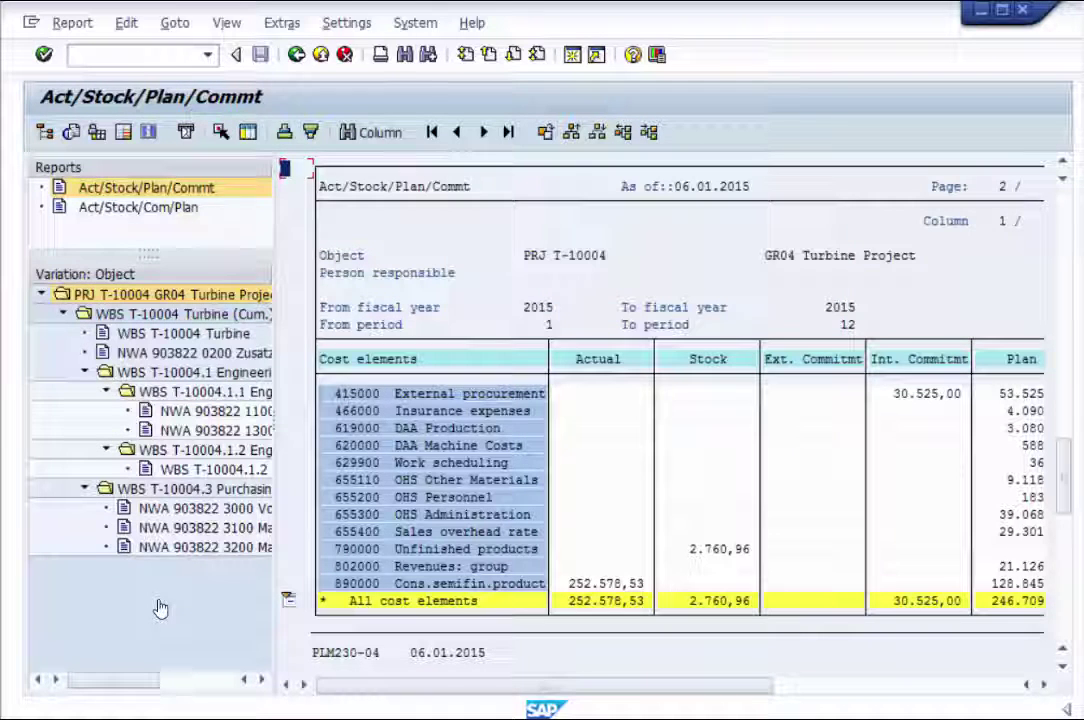
Call up the detail report from project T-10004's Act/Stock/Plan/Commt report for fiscal year 2015.
key("F7")
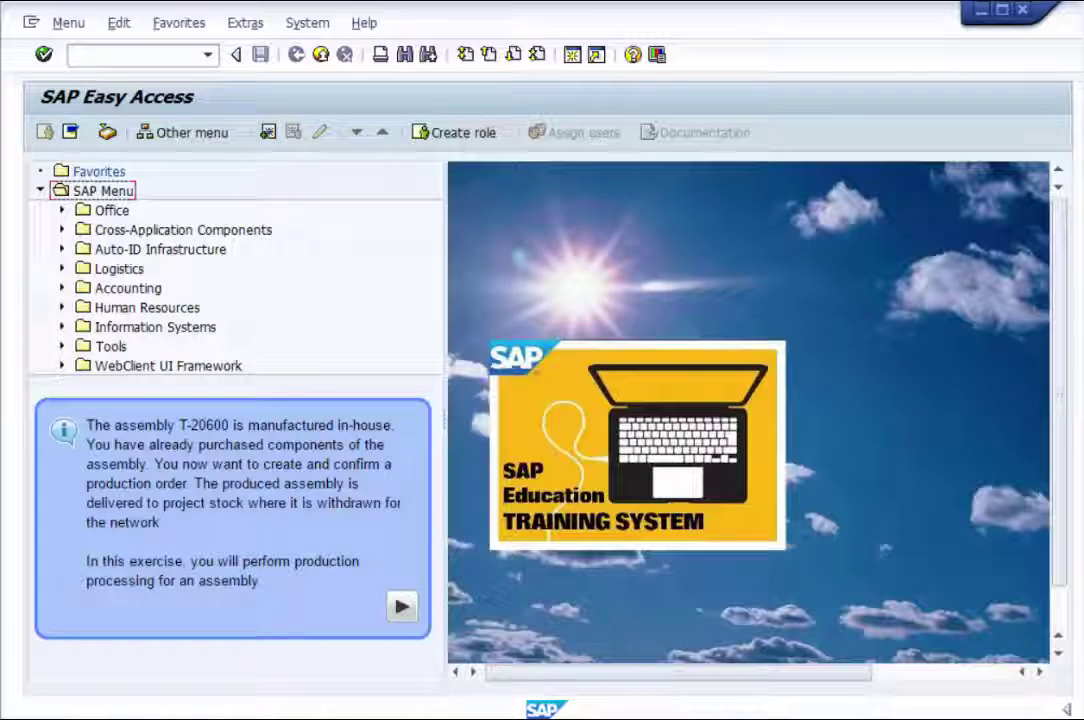
left_click(167, 606)
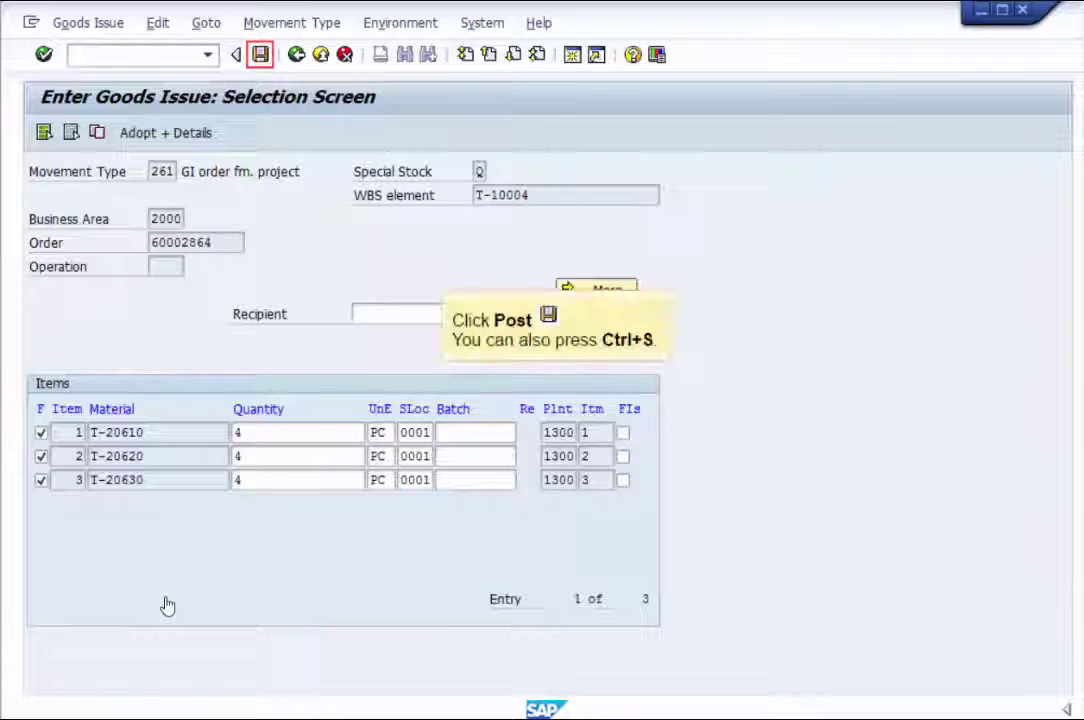
Post the goods issue of T-20610, T-20620 and T-20630 to the production order, then return to the collapsed SAP menu.
key("ctrl+s")
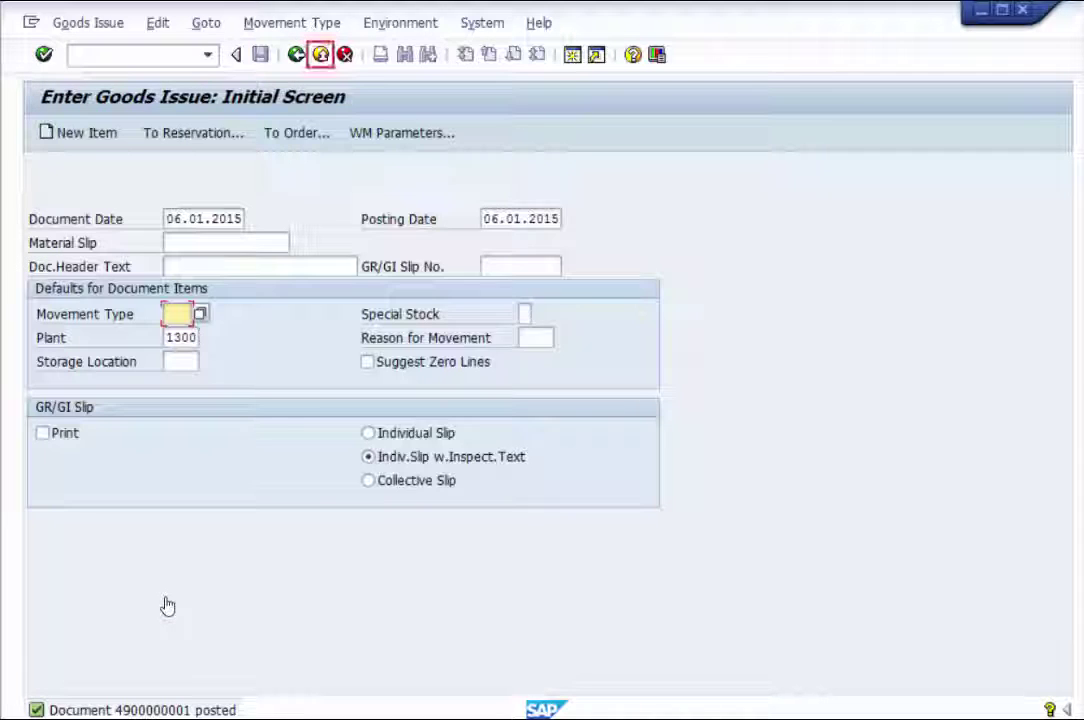
key("shift+F3")
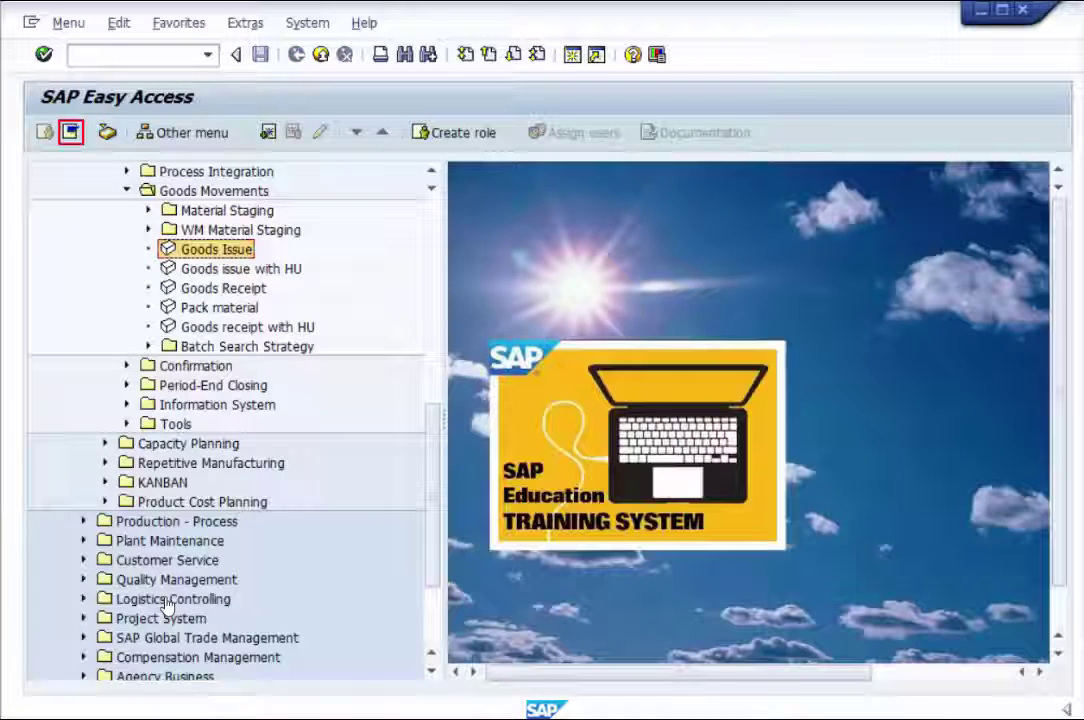
key("ctrl+F11")
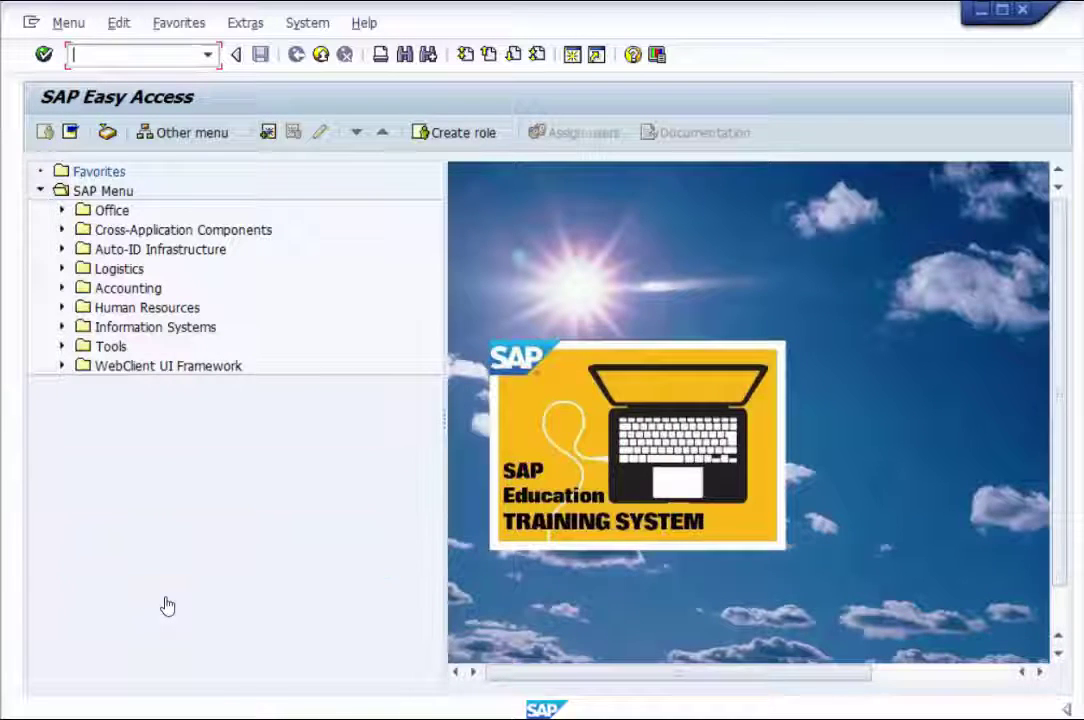
Start transaction GR55 and open the selection screen of report group Z6P2.
type("GR55")
key("Return")
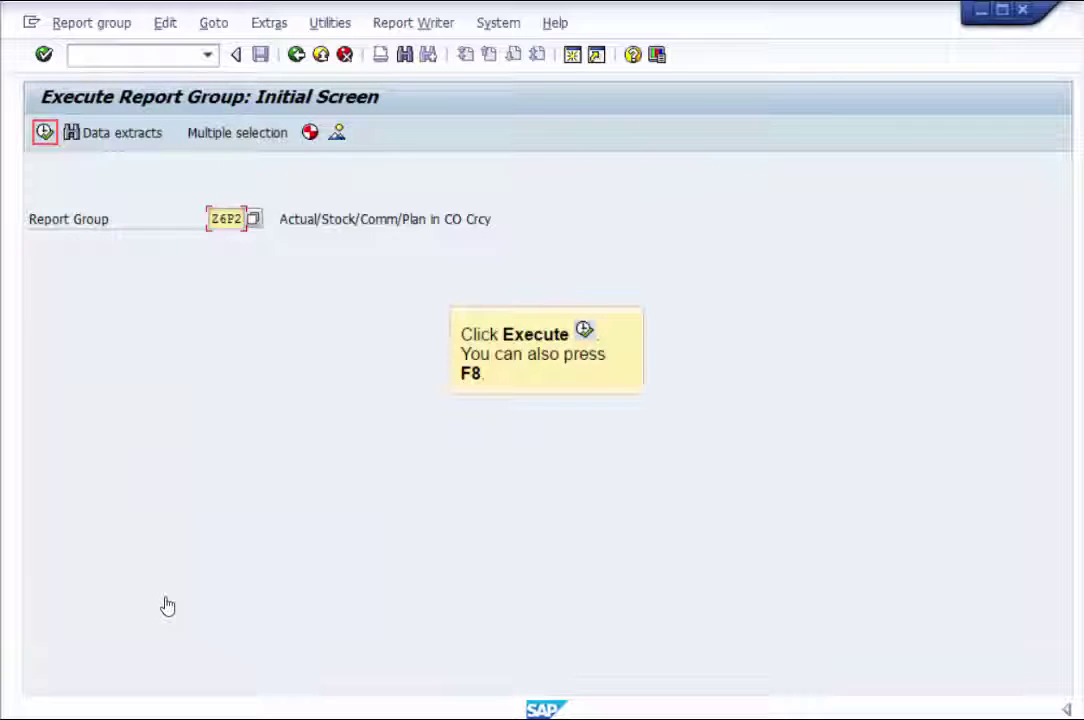
key("F8")
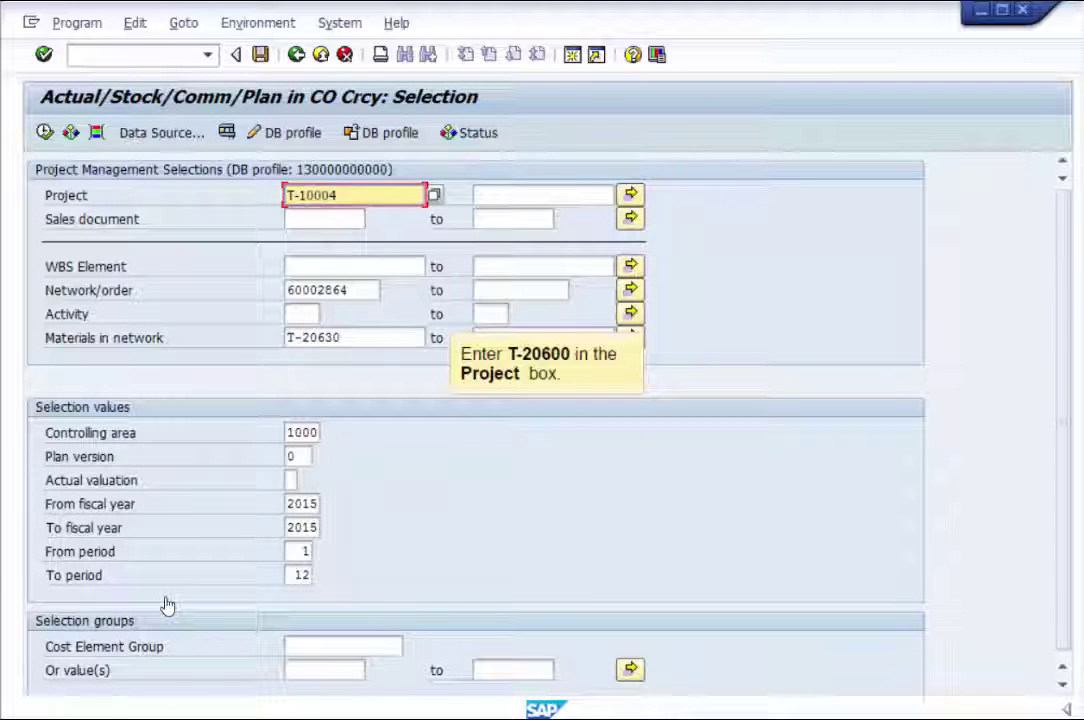
Run the cost report with project T-20600, from fiscal year 2014 to fiscal year 2016.
type("T-20600")
key("BackSpace")
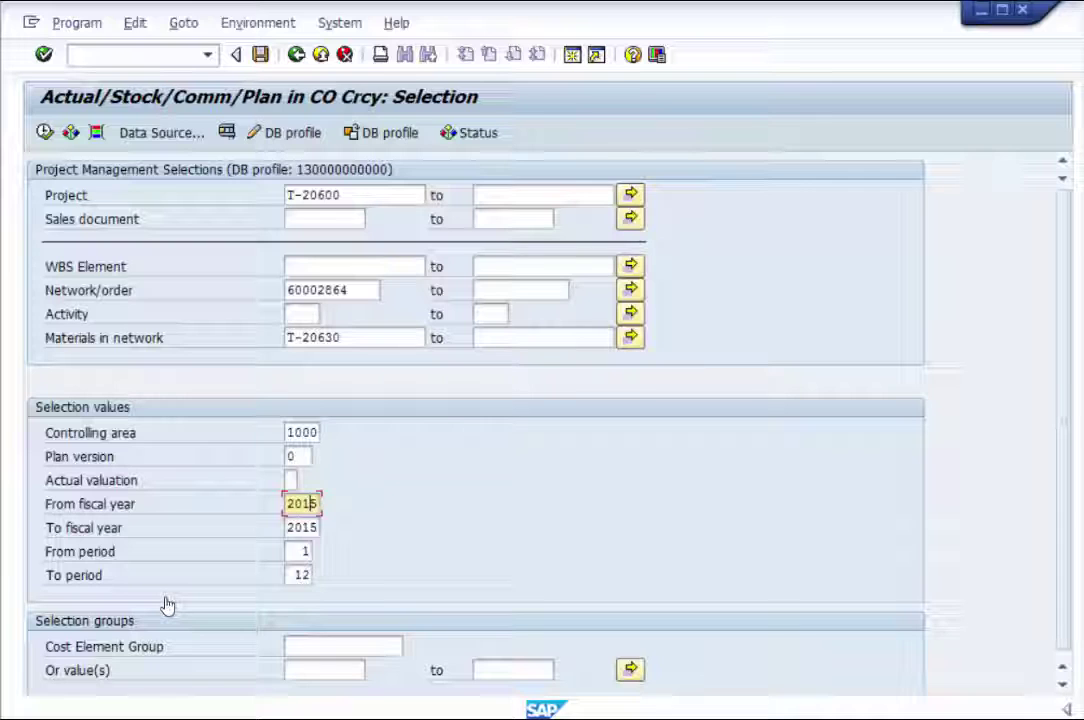
type("4")
key("Tab")
key("BackSpace")
type("6")
key("Tab")
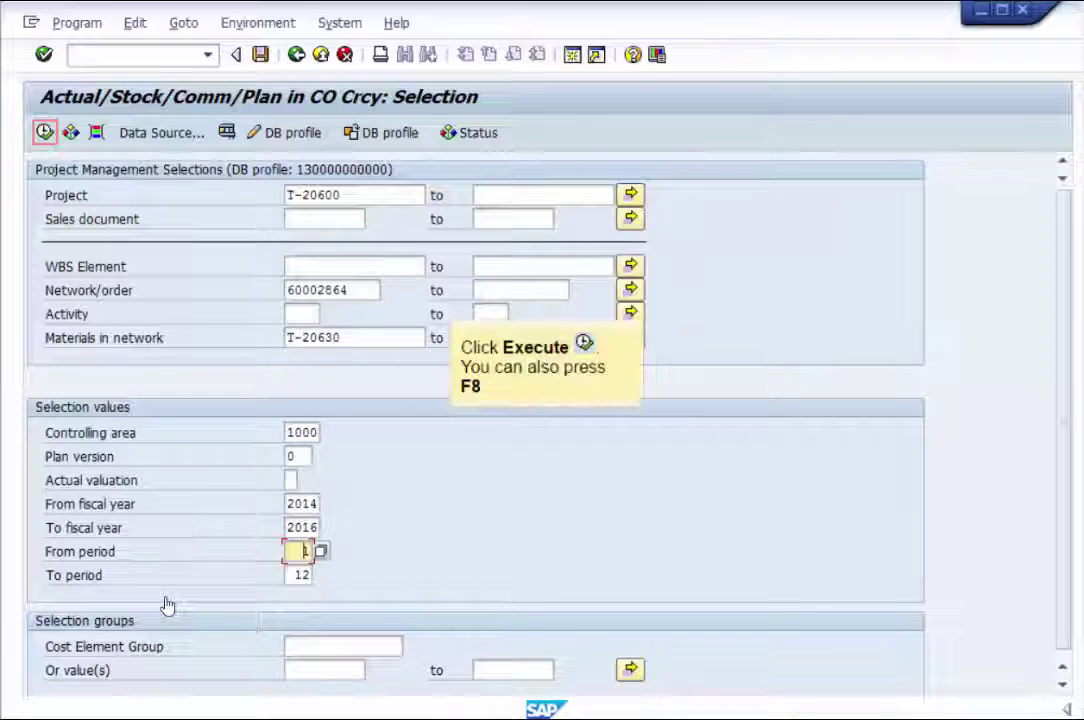
key("F8")
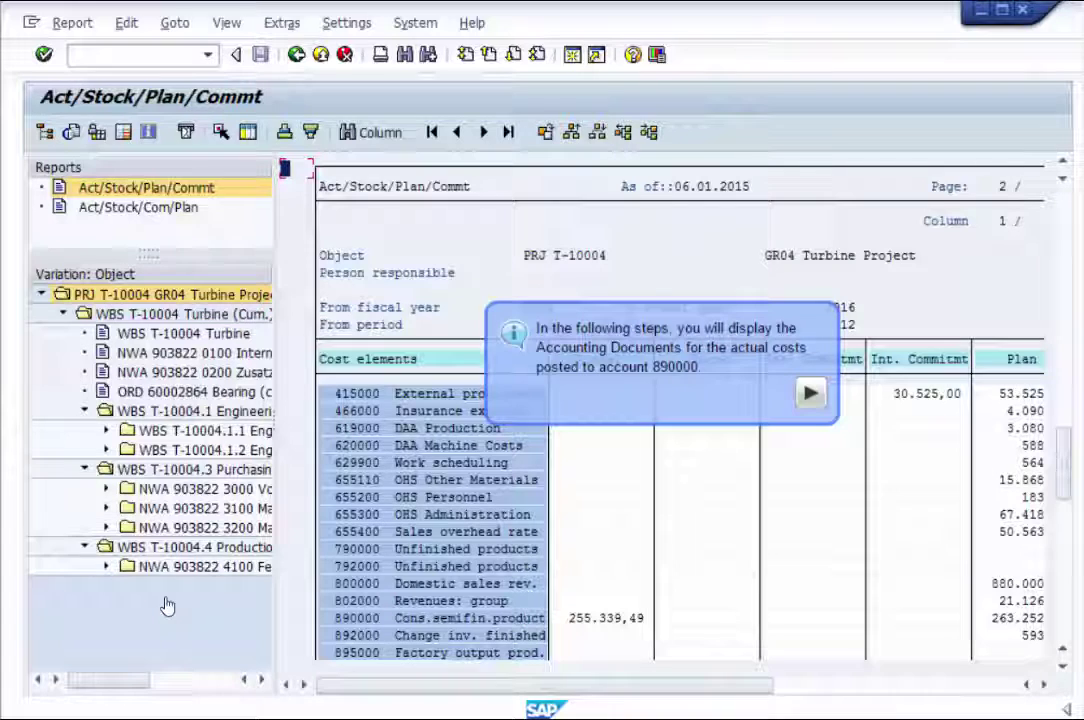
Select cost element 890000 in the report and call up its actual cost line items.
key("Return")
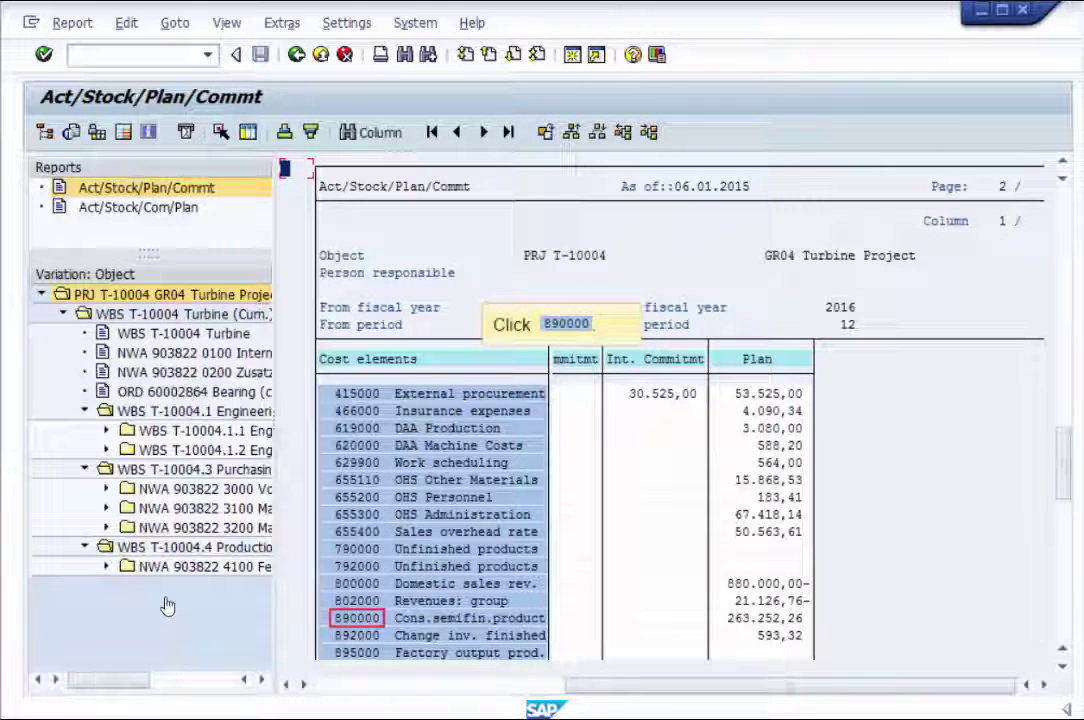
key("Return")
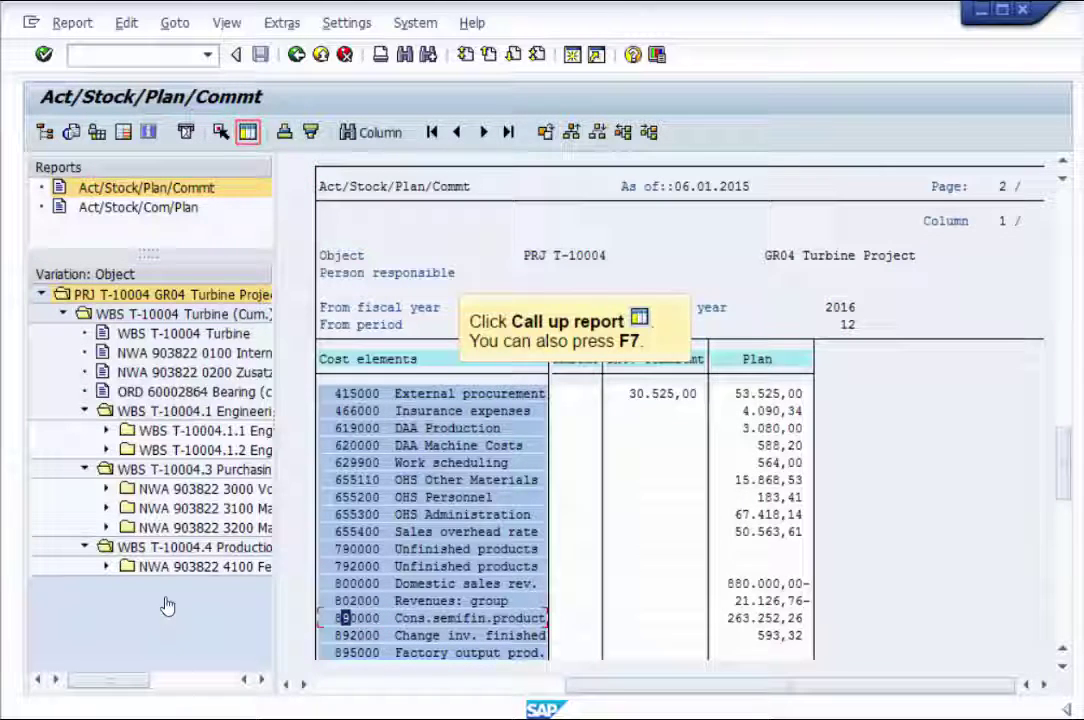
key("F7")
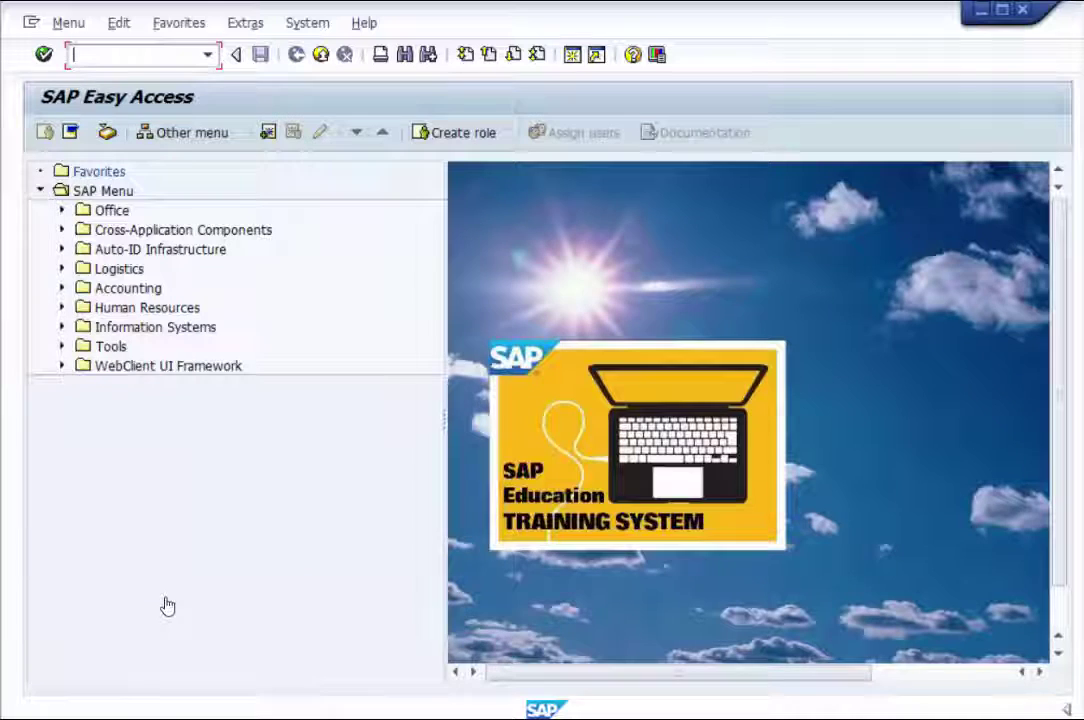
Run report group Z6P2 again through GR55 and call up the actual cost line items of cost element 895000.
key("Return")
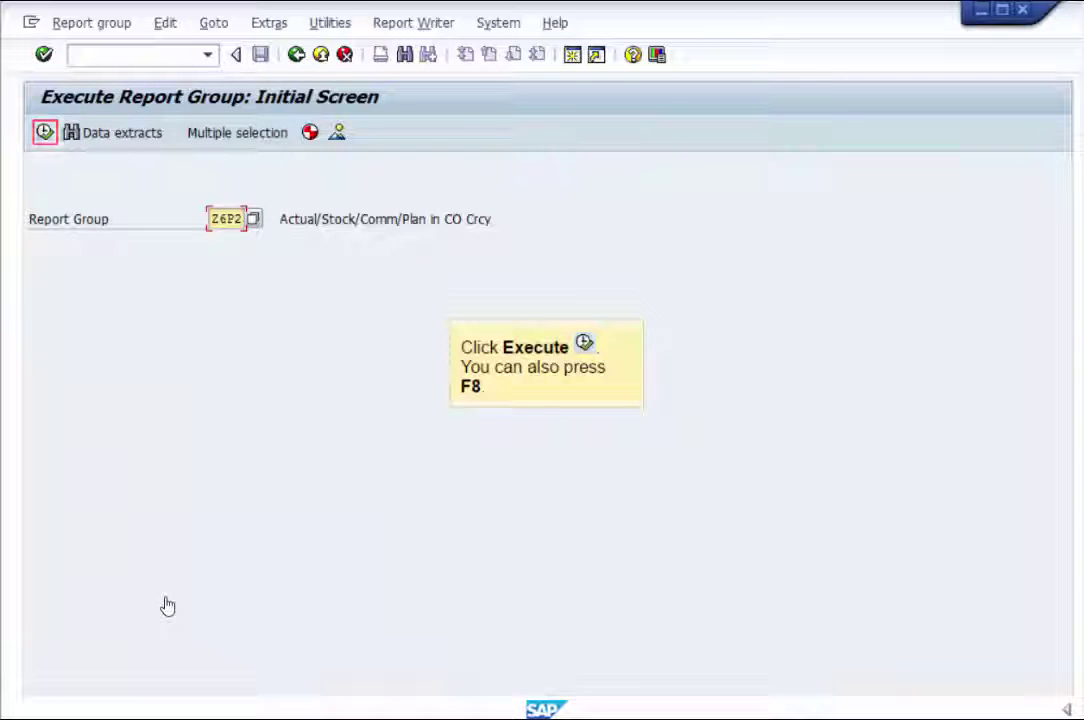
key("F8")
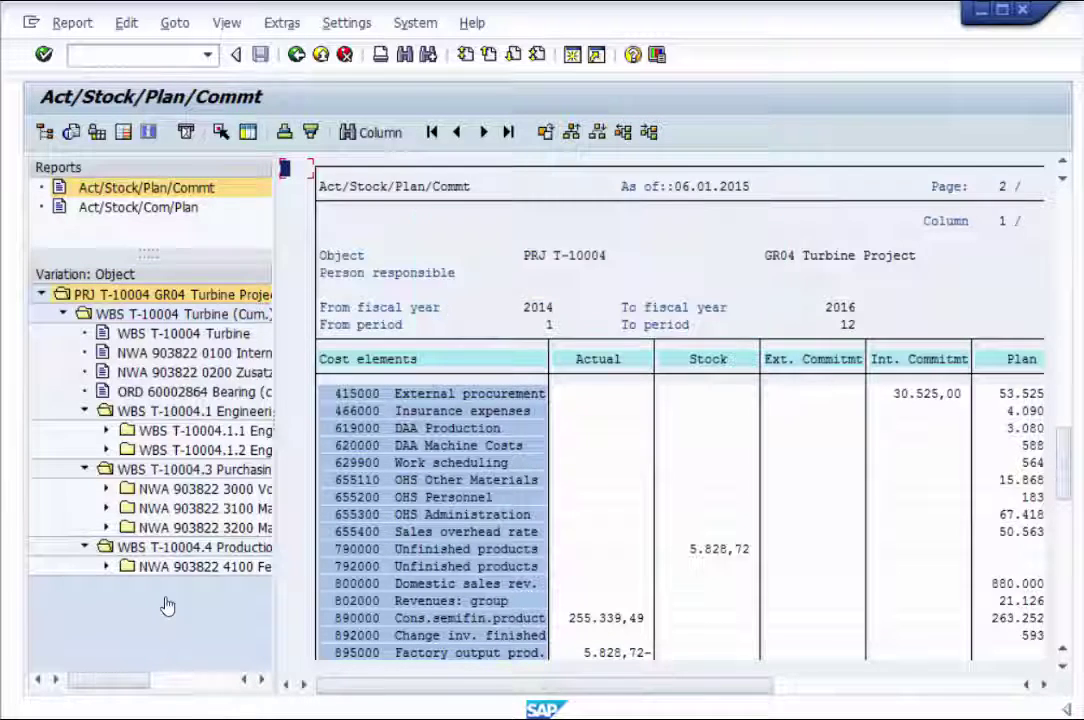
key("F7")
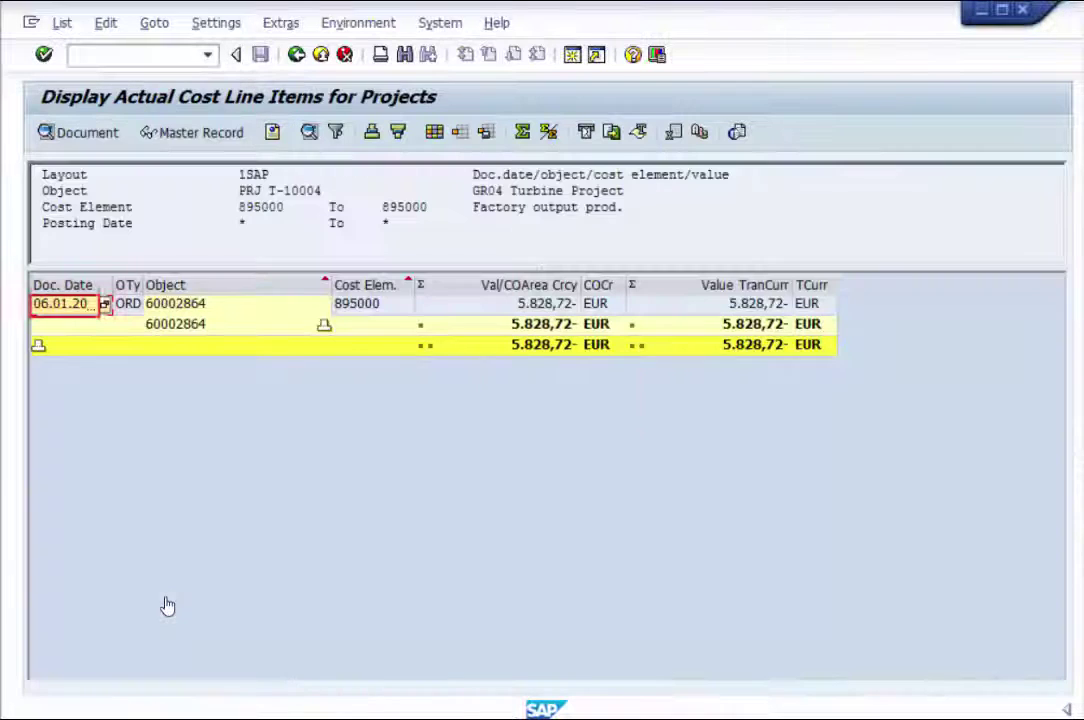